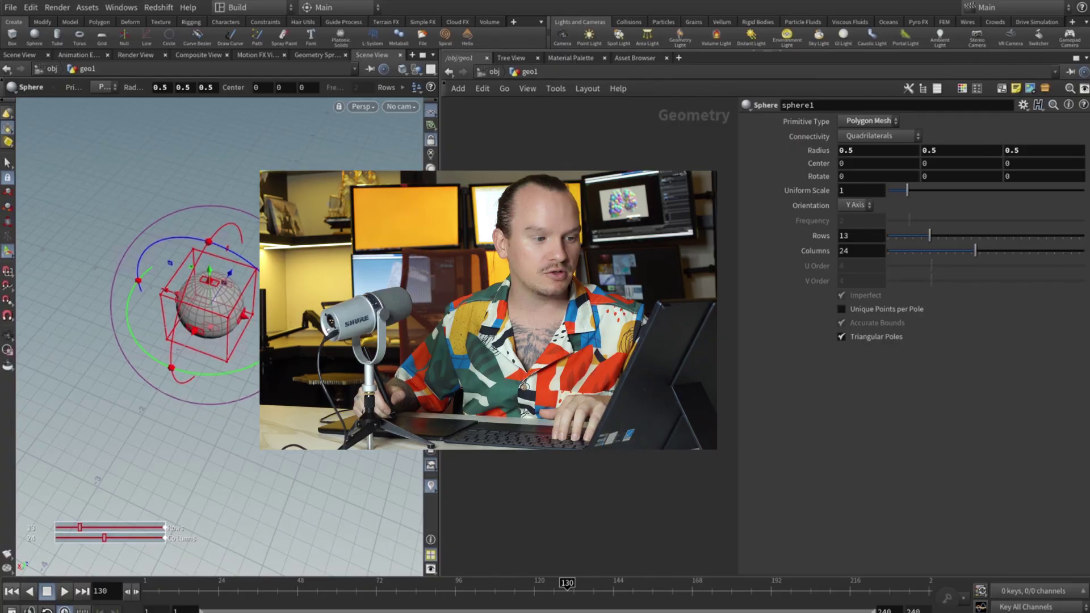
Move the sphere1 node slightly higher in the network
{"action": "mouse_move", "coordinate": [565, 212]}
{"action": "left_click_drag", "start_coordinate": [563, 208], "coordinate": [585, 181]}
{"action": "right_click_drag", "start_coordinate": [267, 255], "coordinate": [211, 322], "text": "alt"}
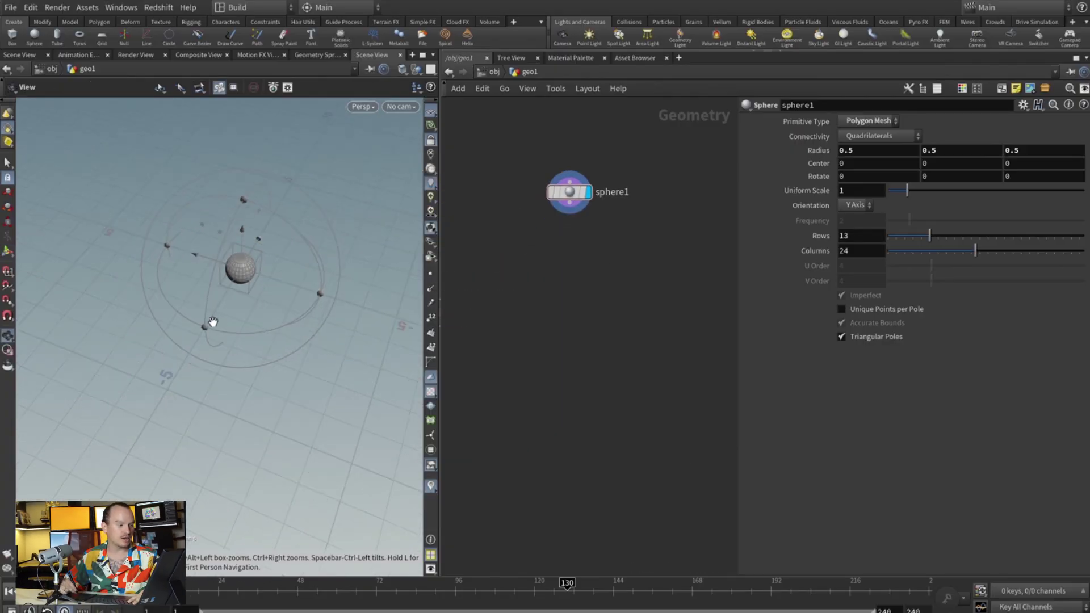
{"action": "left_click_drag", "start_coordinate": [212, 321], "coordinate": [236, 307], "text": "alt"}
{"action": "key", "text": "Return"}
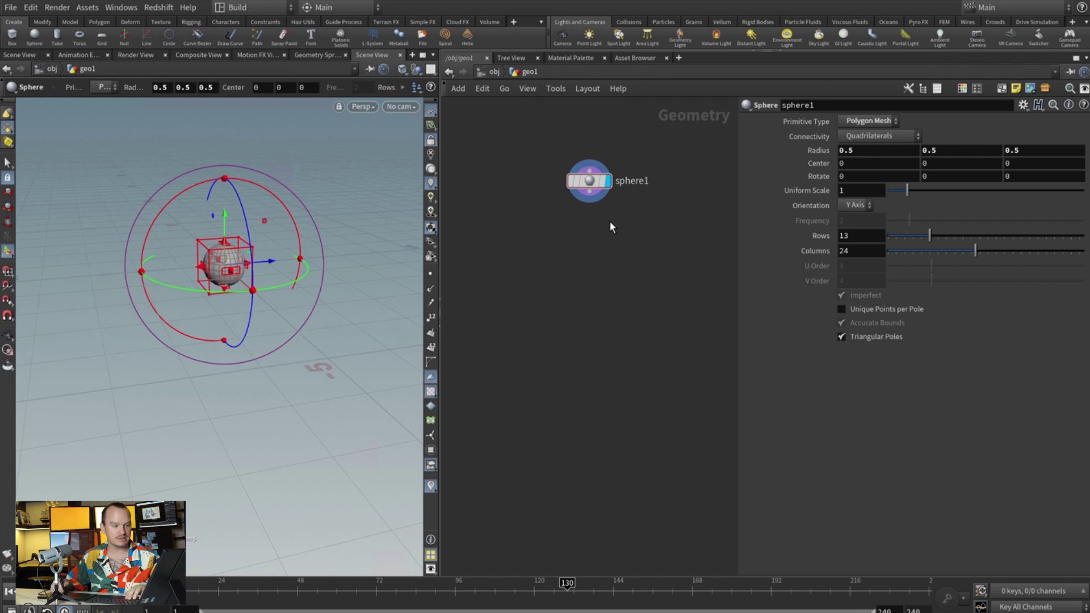
{"action": "key", "text": "Tab"}
{"action": "type", "text": "dop"}
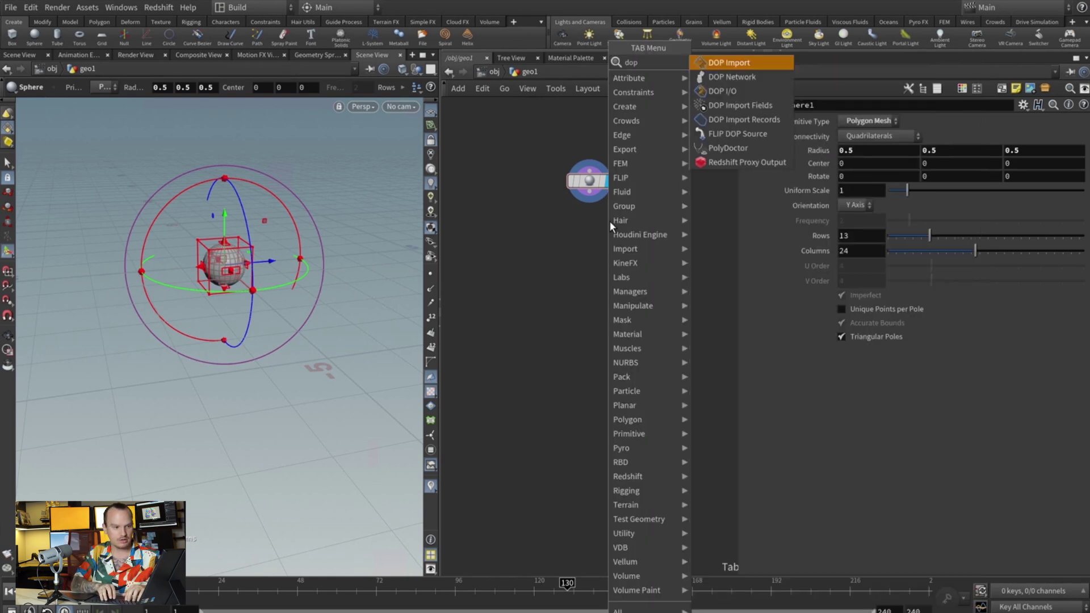
{"action": "key", "text": "Escape"}
{"action": "key", "text": "Tab"}
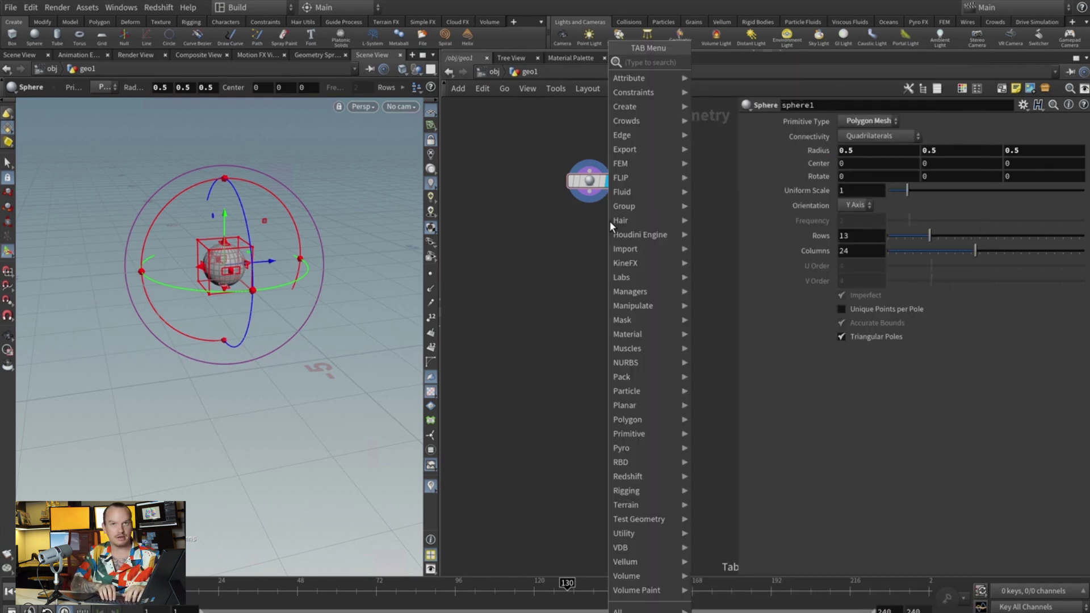
{"action": "type", "text": "flio sow"}
{"action": "key", "text": "Escape"}
Add a FLIP DOP Source node fed by sphere1 and turn on its display
{"action": "key", "text": "Tab"}
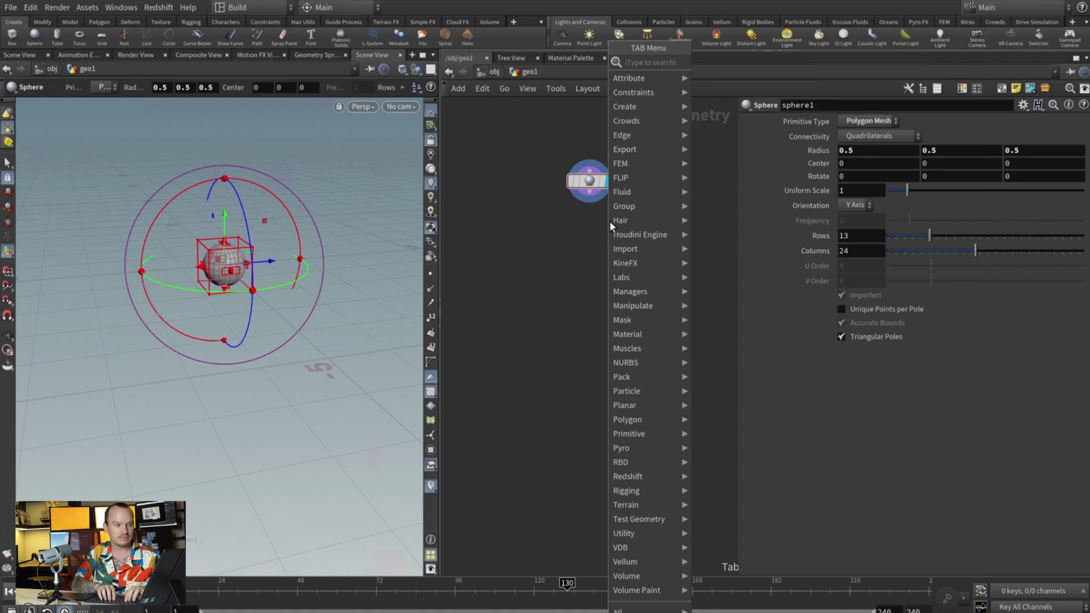
{"action": "type", "text": "flip sou"}
{"action": "key", "text": "Return"}
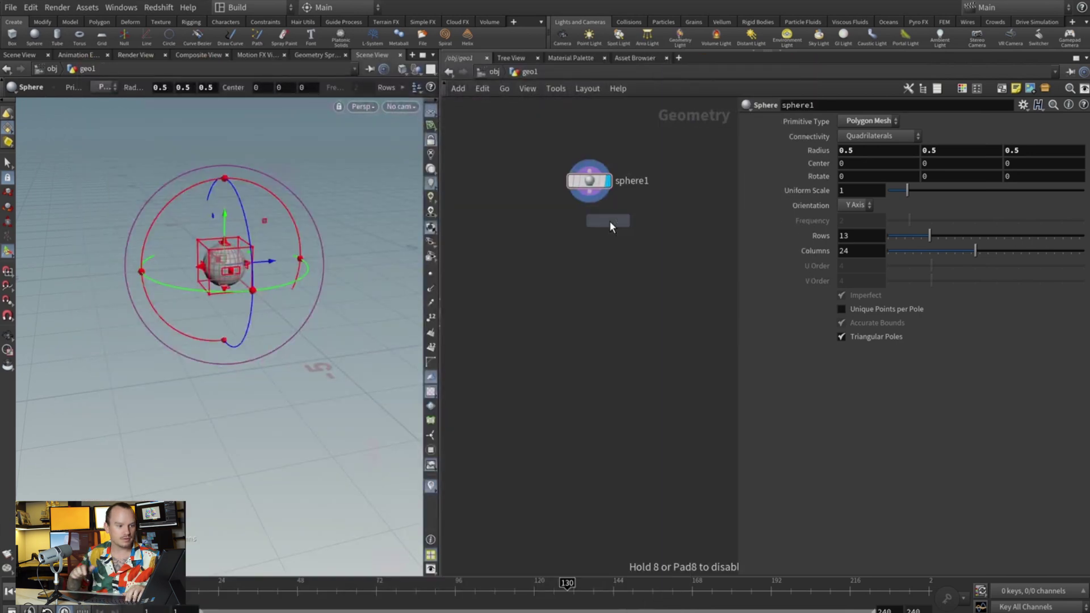
{"action": "left_click", "coordinate": [582, 249]}
{"action": "left_click", "coordinate": [591, 250]}
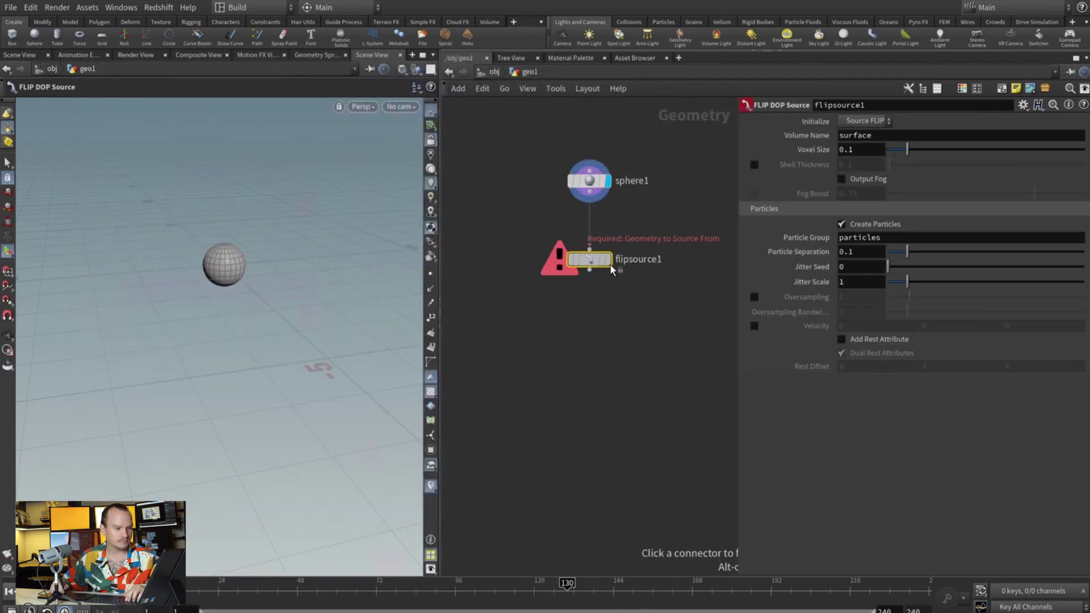
{"action": "left_click", "coordinate": [608, 261]}
{"action": "left_click", "coordinate": [603, 263]}
{"action": "middle_click_drag", "start_coordinate": [595, 375], "coordinate": [610, 344]}
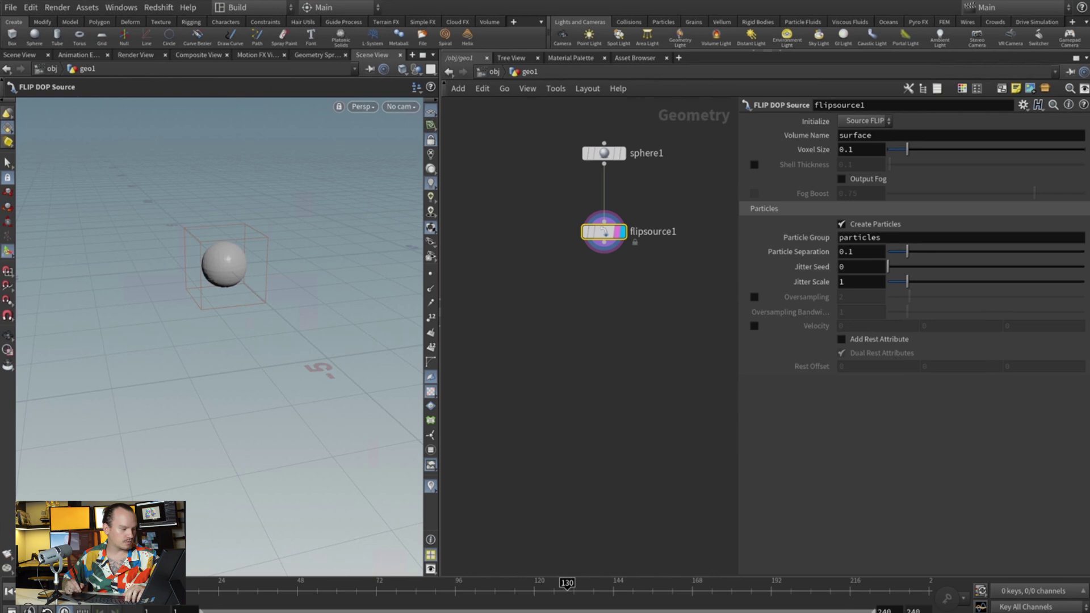
Add a DOP Network node and position it below flipsource1, leaving a gap between them
{"action": "left_click", "coordinate": [639, 329]}
{"action": "key", "text": "Tab"}
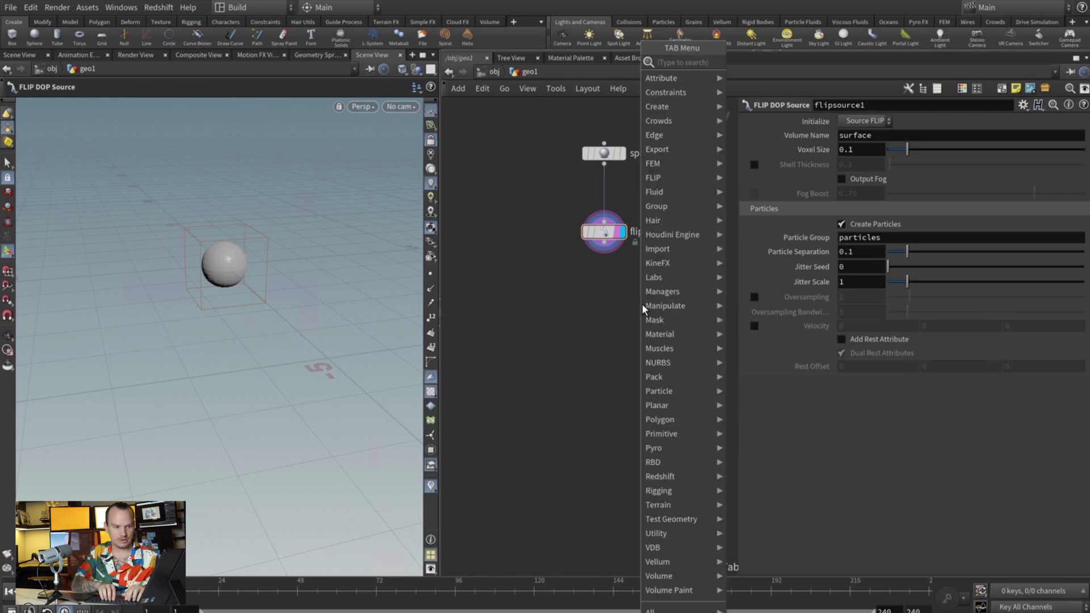
{"action": "type", "text": "dopo"}
{"action": "key", "text": "Escape"}
{"action": "key", "text": "Tab"}
{"action": "type", "text": "dopn"}
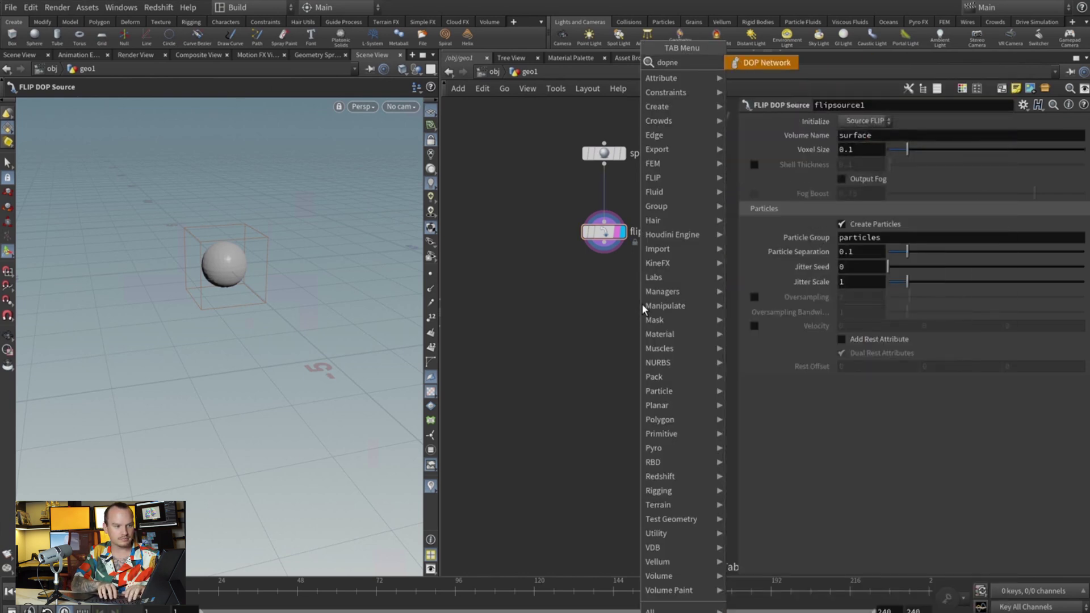
{"action": "key", "text": "Return"}
{"action": "left_click", "coordinate": [642, 305]}
{"action": "left_click_drag", "start_coordinate": [640, 303], "coordinate": [611, 334]}
Add a Null node between flipsource1 and dopnet1 and connect the output of flipsource1 to it
{"action": "key", "text": "Tab"}
{"action": "type", "text": "null"}
{"action": "key", "text": "Return"}
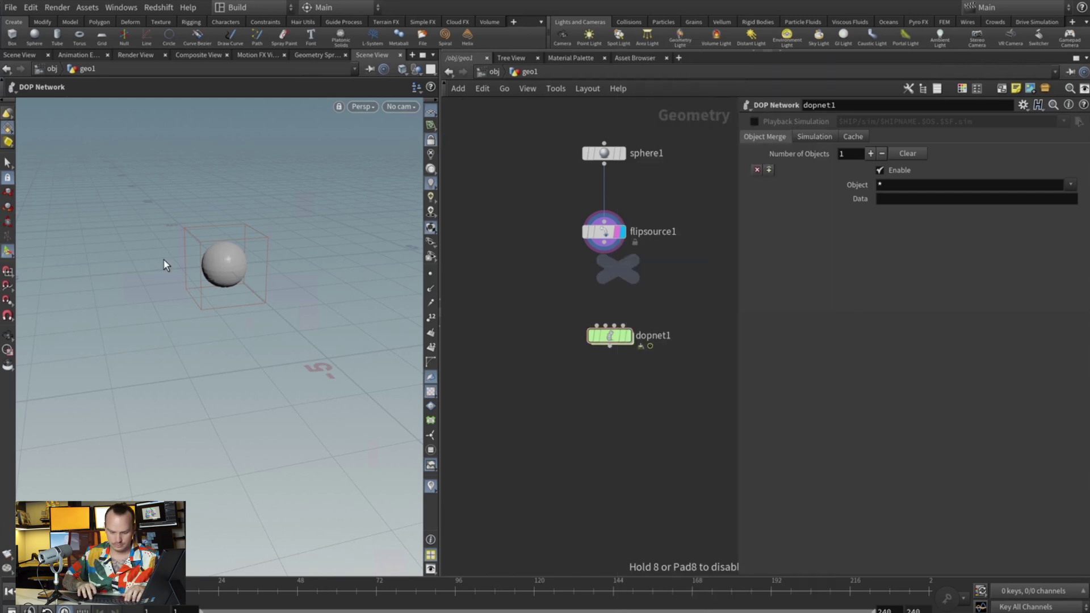
{"action": "left_click", "coordinate": [604, 252]}
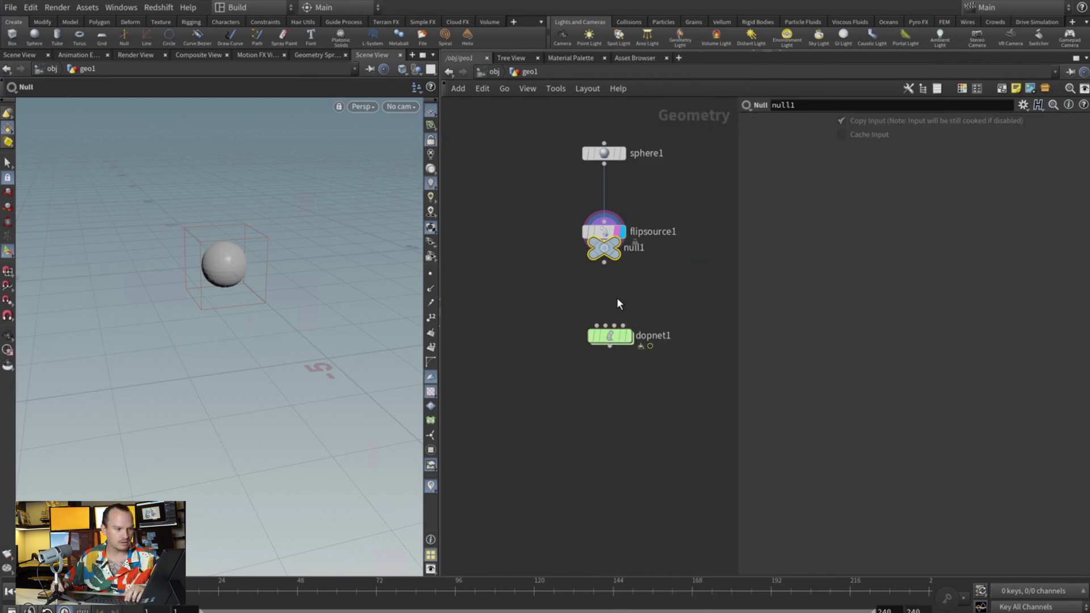
{"action": "left_click", "coordinate": [632, 279]}
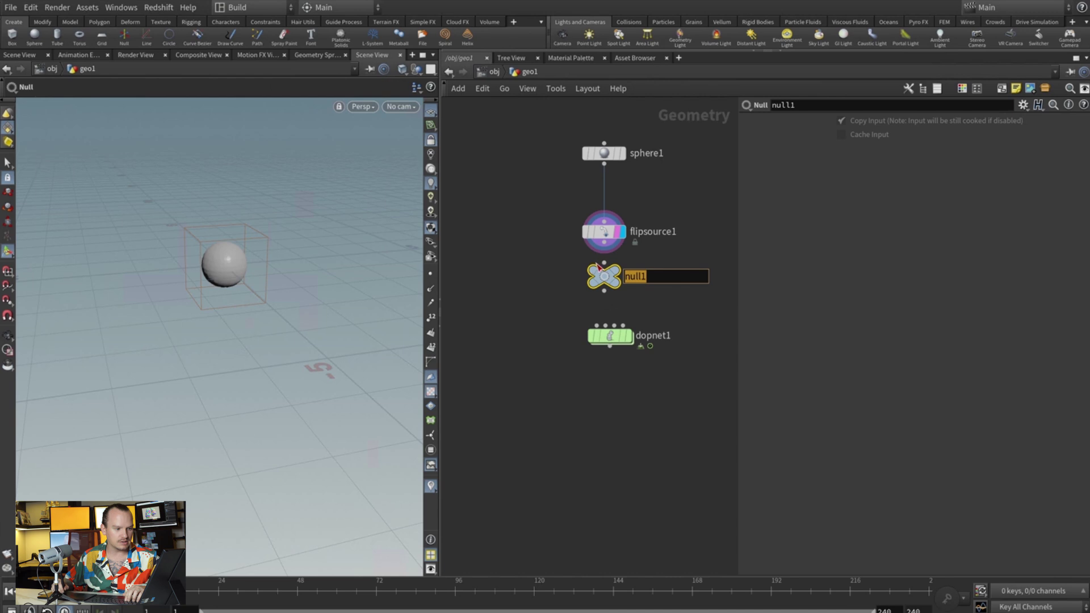
{"action": "left_click", "coordinate": [603, 242]}
{"action": "left_click", "coordinate": [604, 262]}
Rename the null below flipsource1 as OUT_source
{"action": "double_click", "coordinate": [635, 276]}
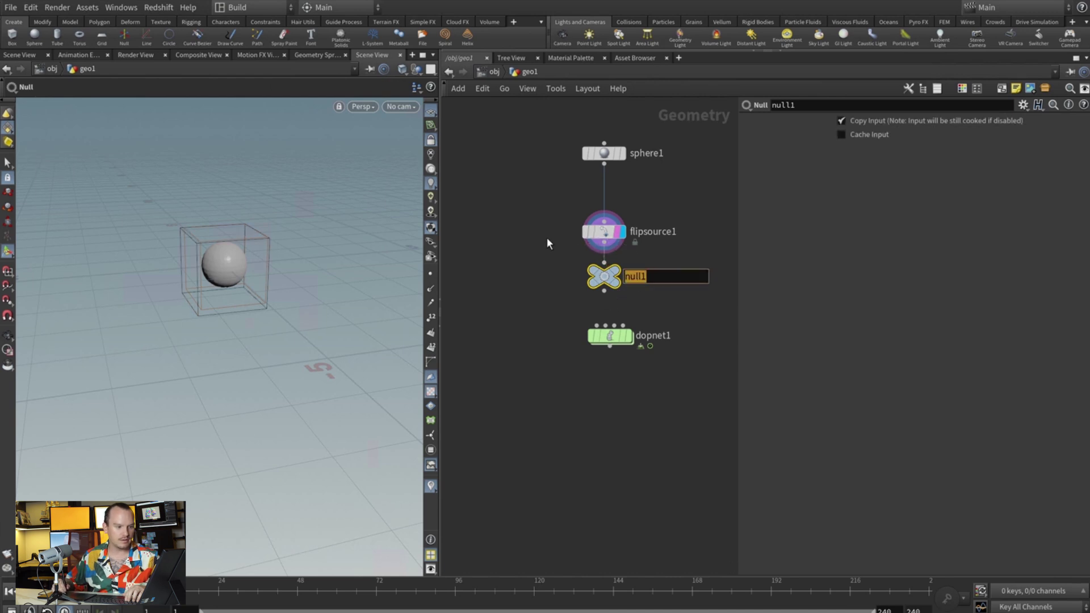
{"action": "type", "text": "OUT_source"}
{"action": "key", "text": "Return"}
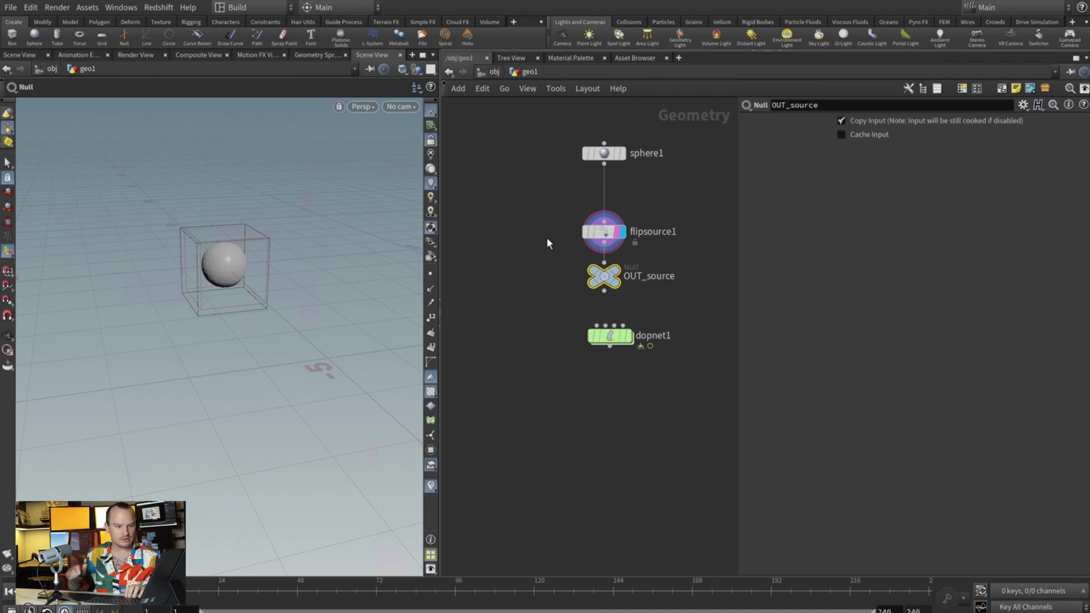
Enter dopnet1 and add a FLIP Object node above the output node
{"action": "double_click", "coordinate": [610, 335]}
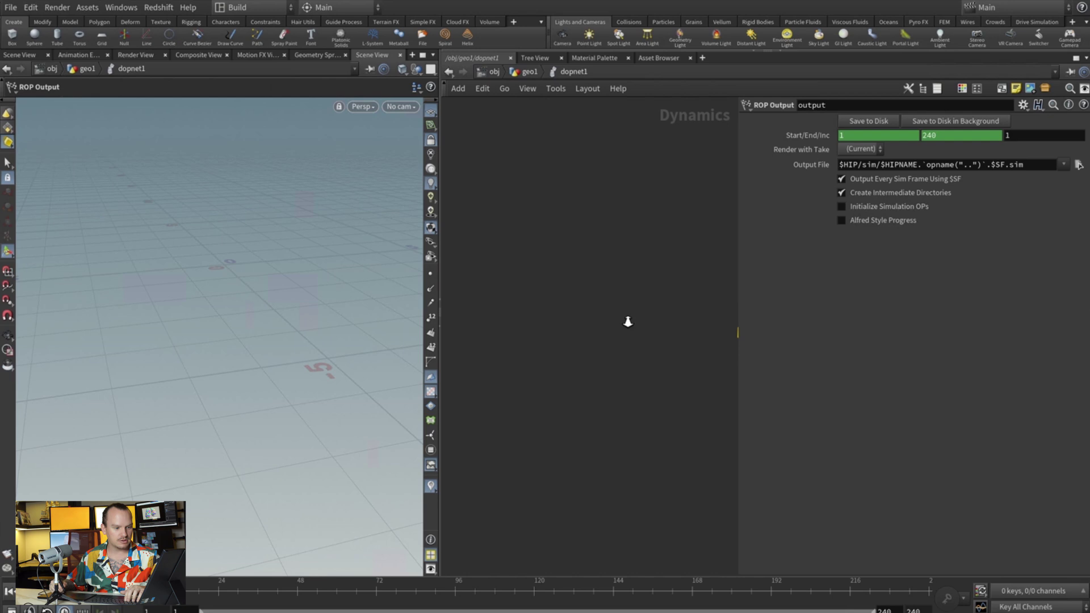
{"action": "middle_click_drag", "start_coordinate": [628, 322], "coordinate": [542, 334]}
{"action": "middle_click_drag", "start_coordinate": [584, 266], "coordinate": [586, 270]}
{"action": "middle_click_drag", "start_coordinate": [607, 223], "coordinate": [596, 233]}
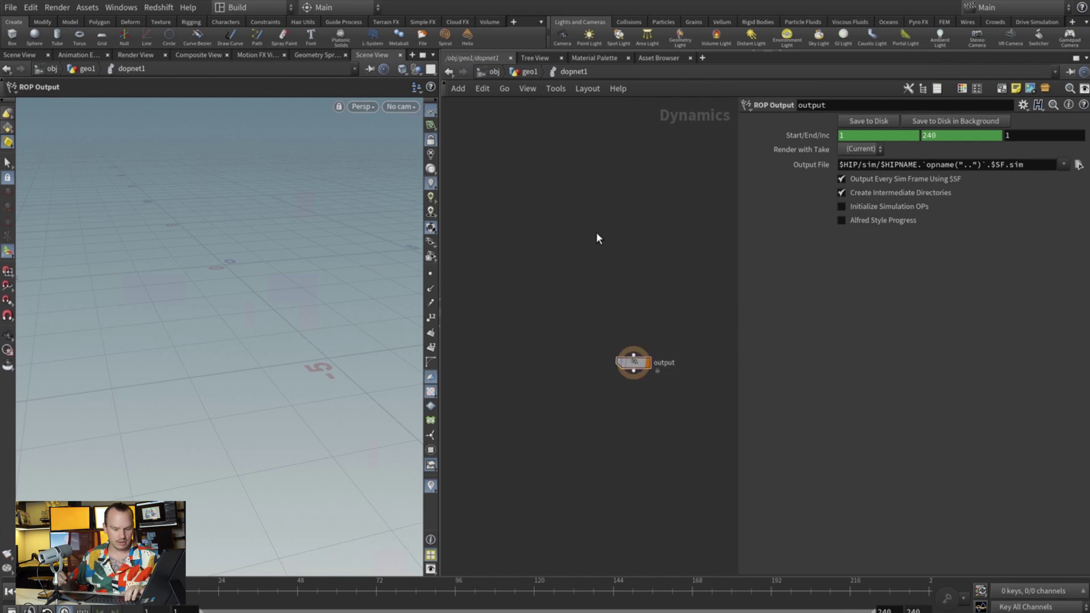
{"action": "key", "text": "Tab"}
{"action": "type", "text": "flip obj"}
{"action": "key", "text": "Return"}
Add a FLIP Solver feeding the output node and connect flipobject1 to its first input
{"action": "key", "text": "Tab"}
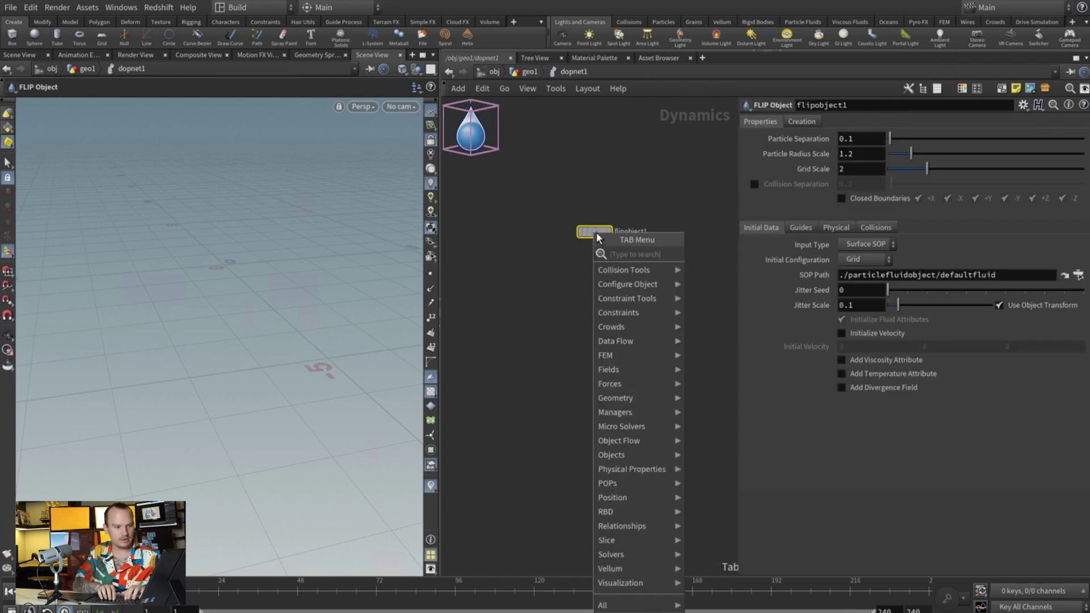
{"action": "type", "text": "flo"}
{"action": "key", "text": "Escape"}
{"action": "key", "text": "Tab"}
{"action": "type", "text": "fli"}
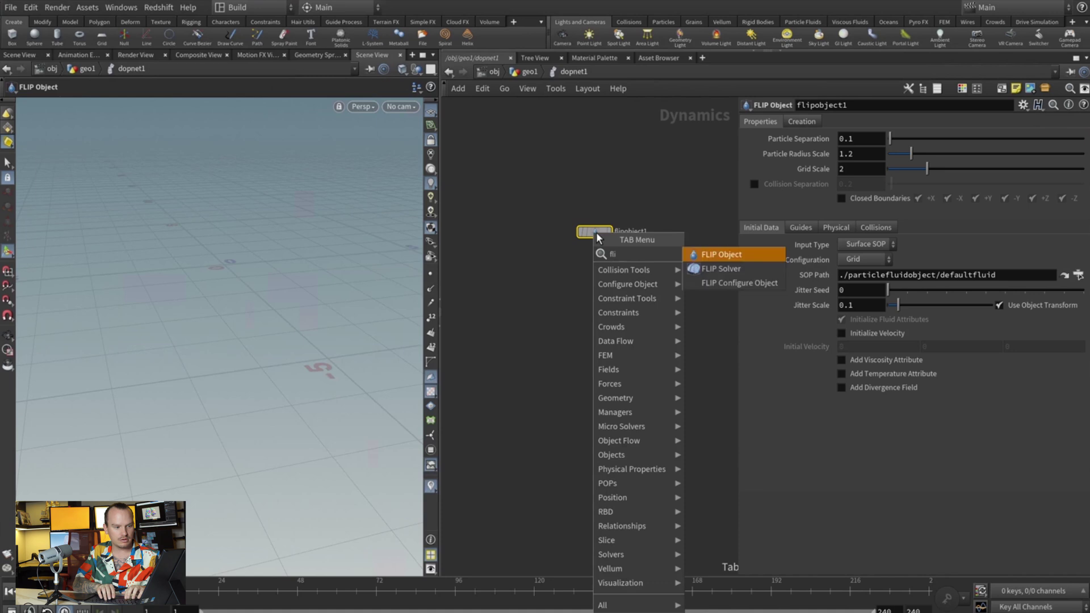
{"action": "key", "text": "Return"}
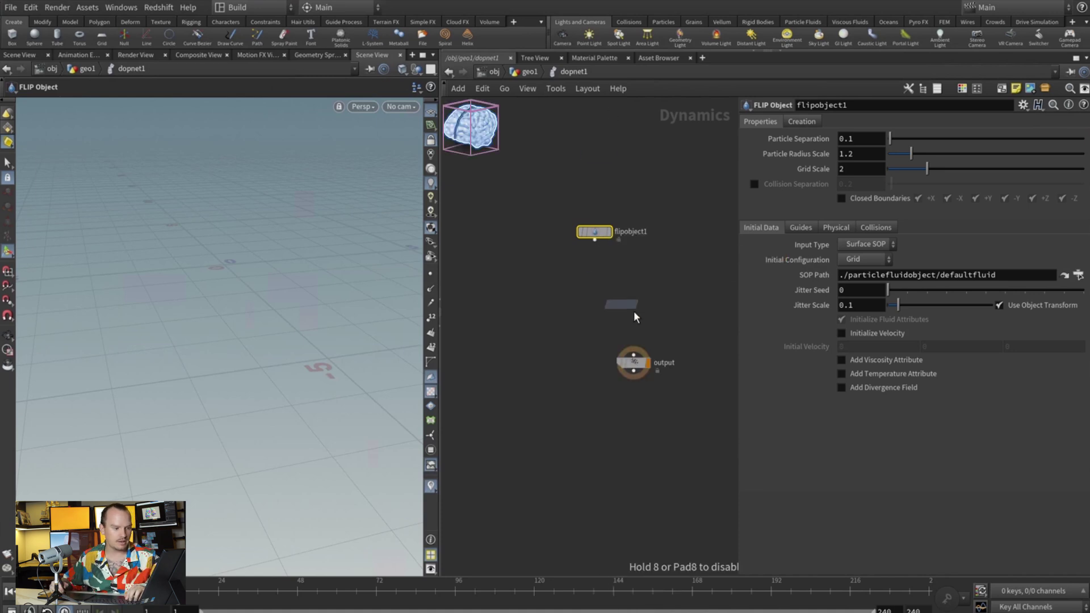
{"action": "left_click", "coordinate": [636, 321]}
{"action": "left_click", "coordinate": [595, 240]}
{"action": "left_click", "coordinate": [614, 306]}
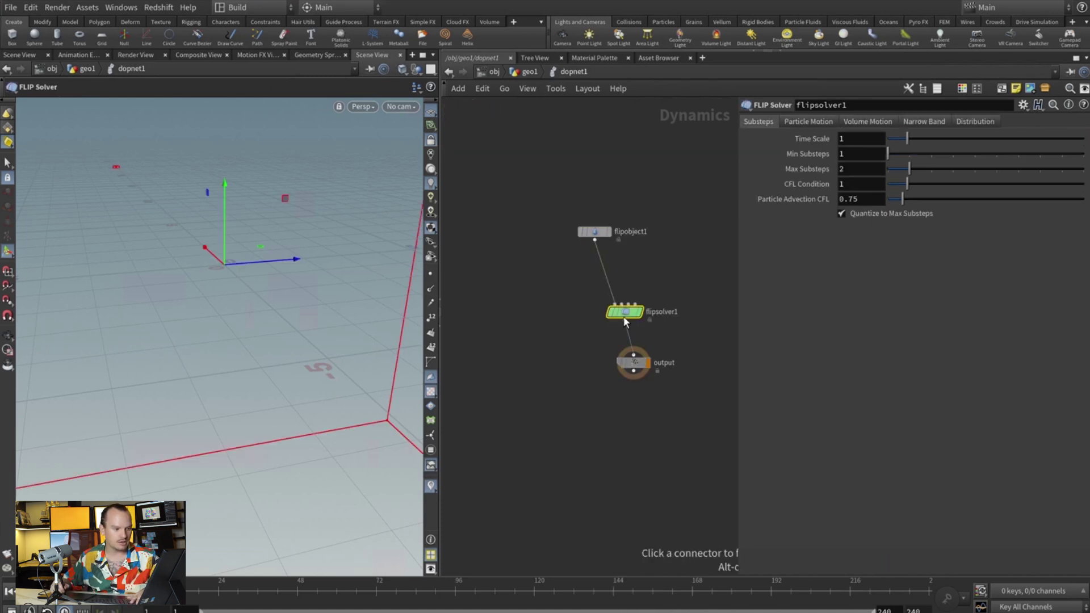
{"action": "left_click_drag", "start_coordinate": [624, 318], "coordinate": [632, 309]}
Set the SOP Path of flipobject1 to the OUT_source null
{"action": "left_click_drag", "start_coordinate": [614, 226], "coordinate": [616, 230]}
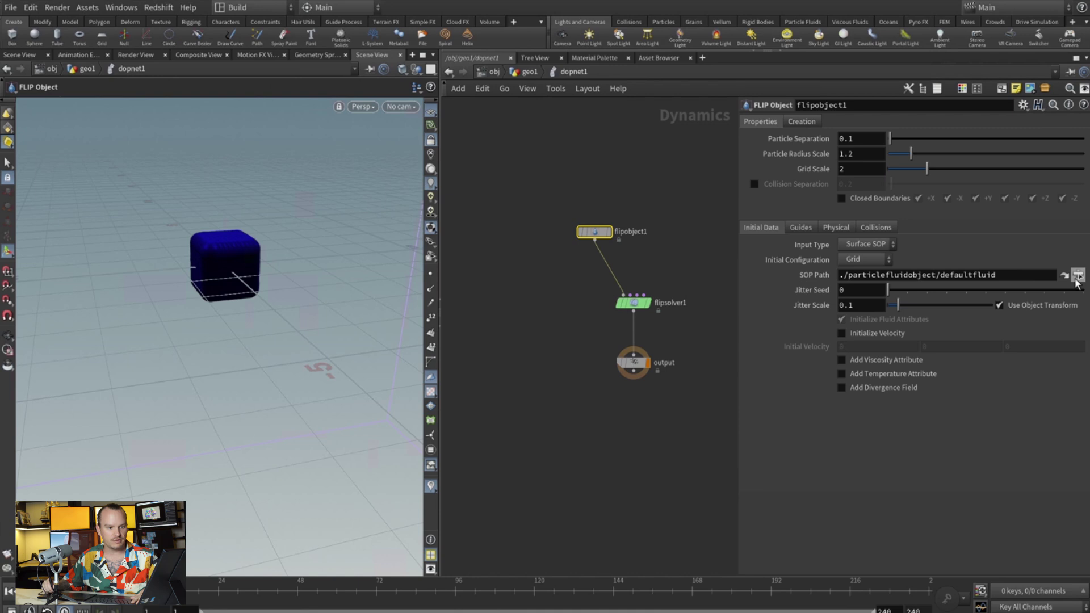
{"action": "left_click", "coordinate": [1077, 276]}
{"action": "left_click", "coordinate": [996, 212]}
{"action": "double_click", "coordinate": [997, 209]}
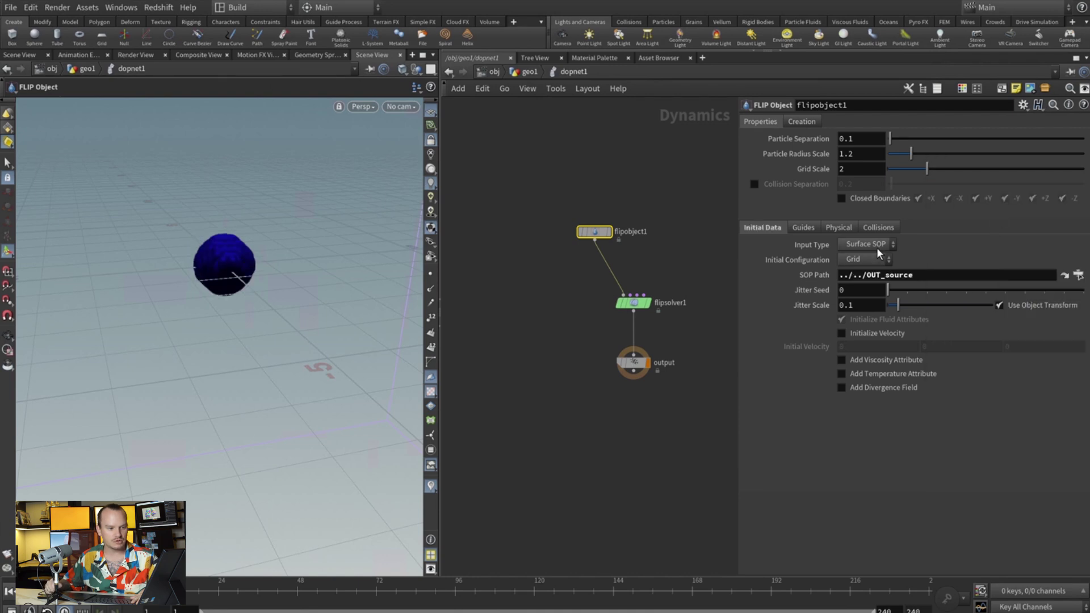
Set the particle guide Visualization of flipobject1 to Particles
{"action": "left_click", "coordinate": [874, 247]}
{"action": "left_click", "coordinate": [860, 263]}
{"action": "left_click", "coordinate": [803, 228]}
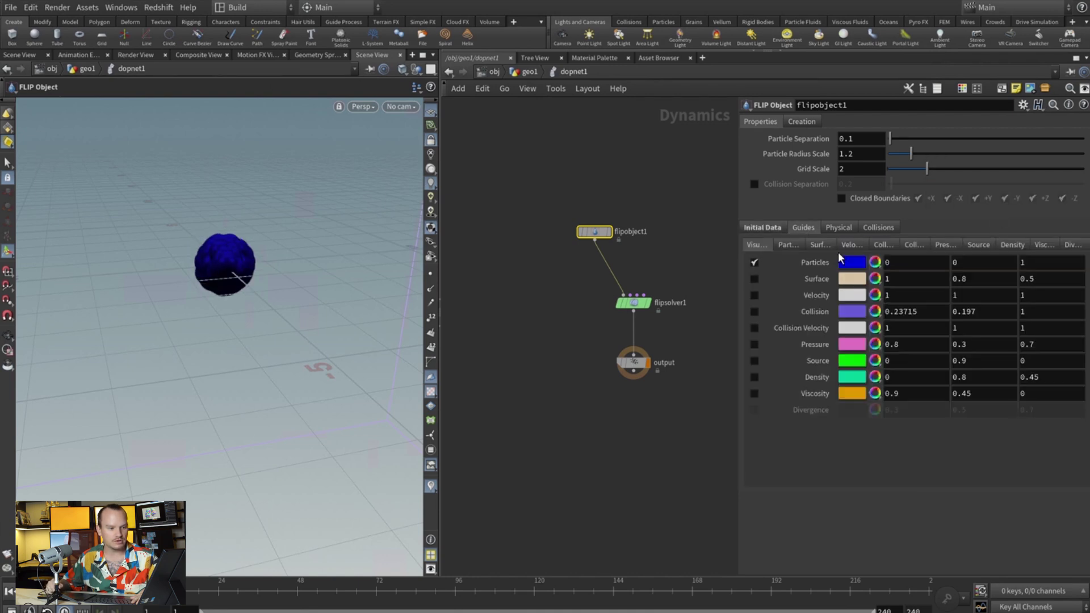
{"action": "left_click", "coordinate": [849, 244]}
{"action": "left_click", "coordinate": [787, 245]}
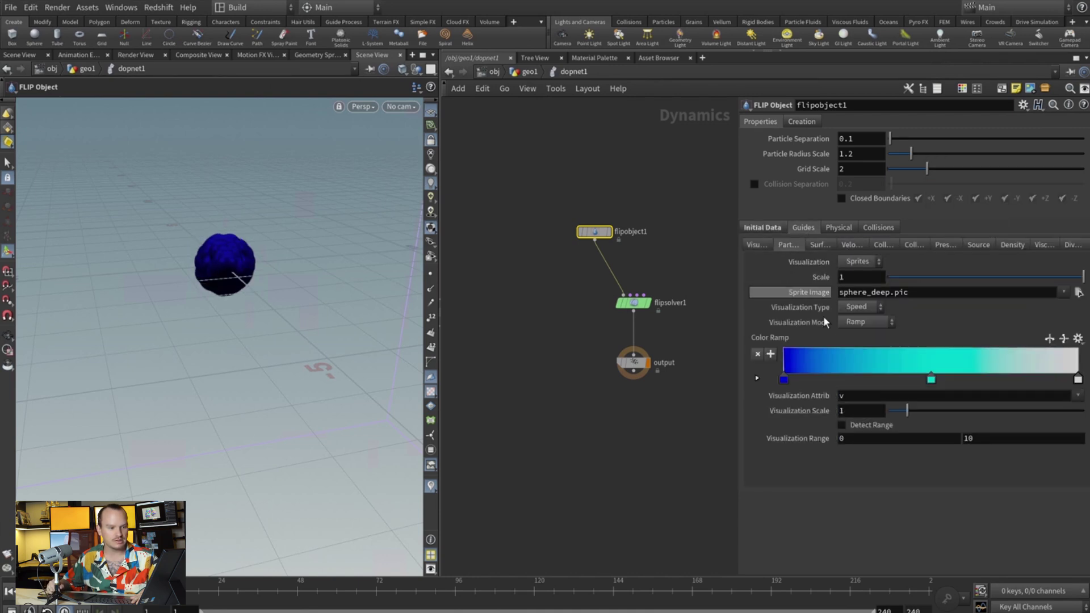
{"action": "left_click", "coordinate": [859, 262]}
{"action": "left_click", "coordinate": [858, 318]}
{"action": "right_click_drag", "start_coordinate": [279, 212], "coordinate": [153, 380], "text": "alt"}
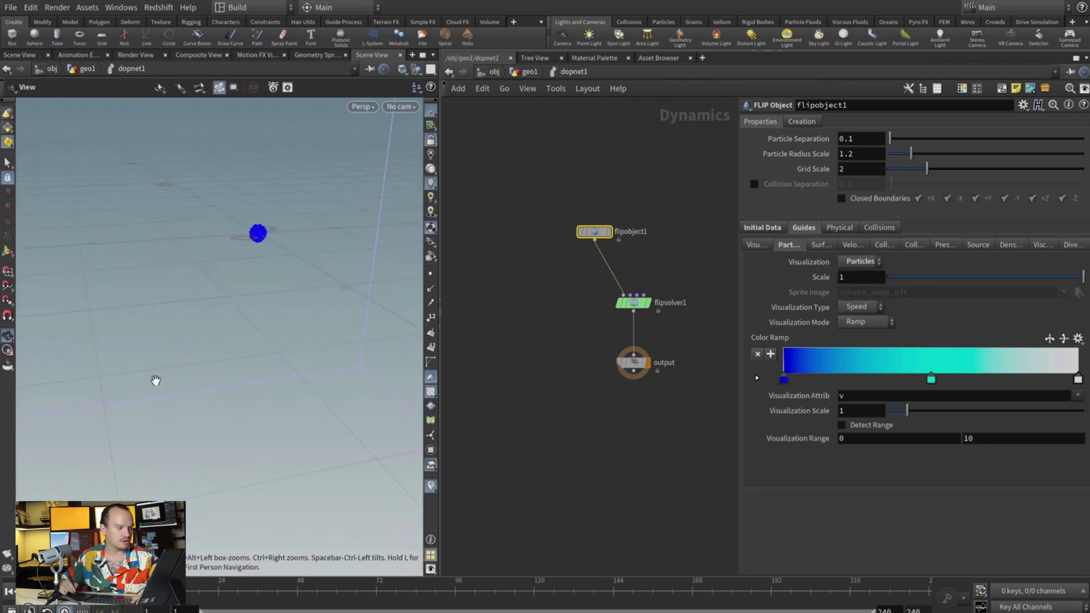
{"action": "right_click_drag", "start_coordinate": [351, 199], "coordinate": [398, 194], "text": "alt"}
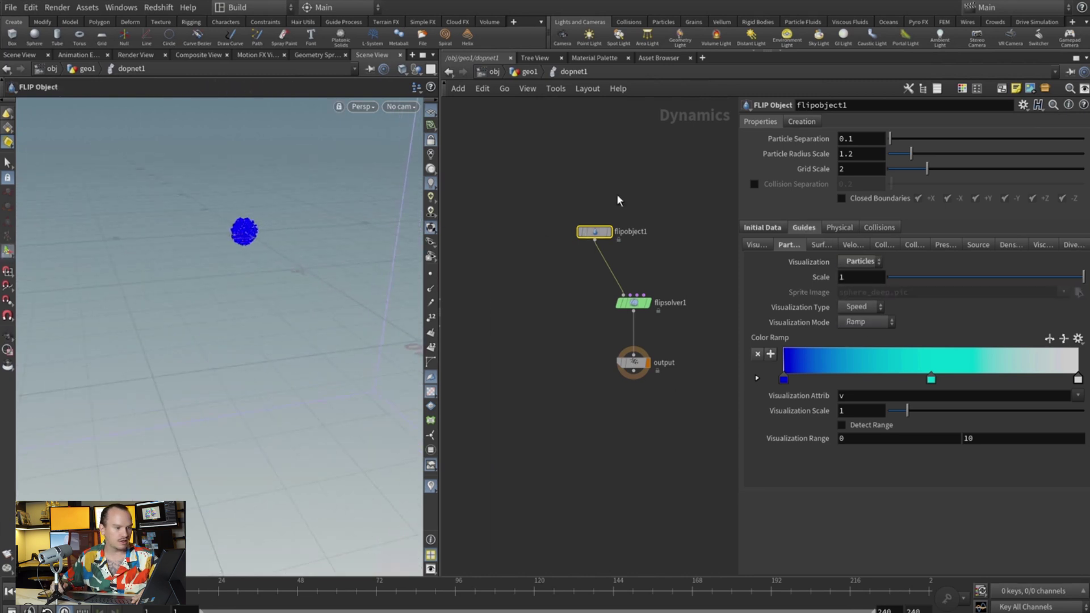
Link the Particle Separation of flipsource1 to the Particle Separation of flipobject1
{"action": "right_click", "coordinate": [796, 139]}
{"action": "left_click", "coordinate": [874, 238]}
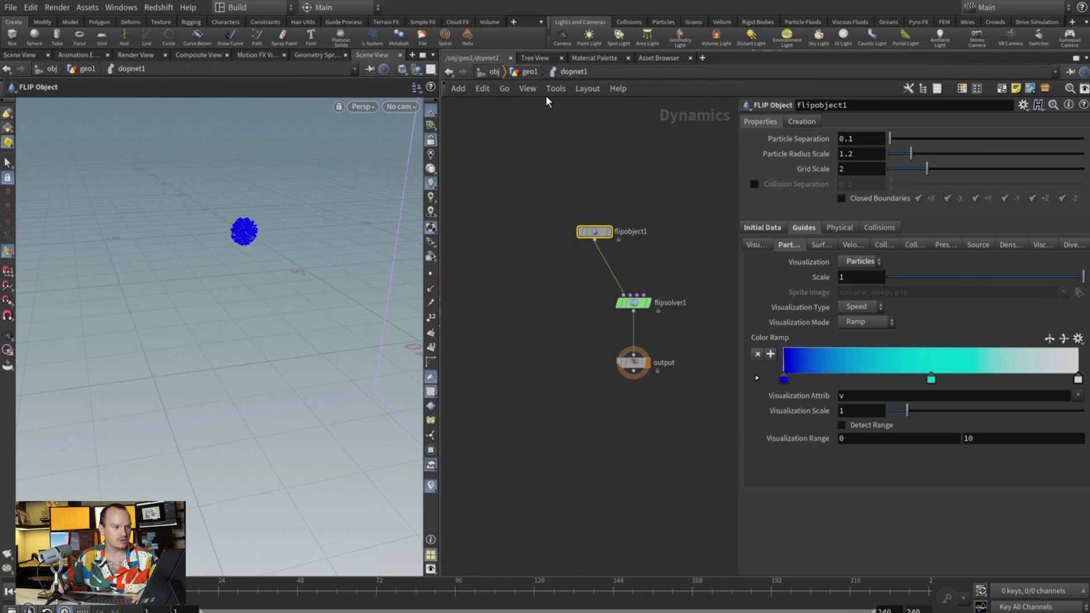
{"action": "left_click", "coordinate": [529, 71]}
{"action": "left_click", "coordinate": [596, 230]}
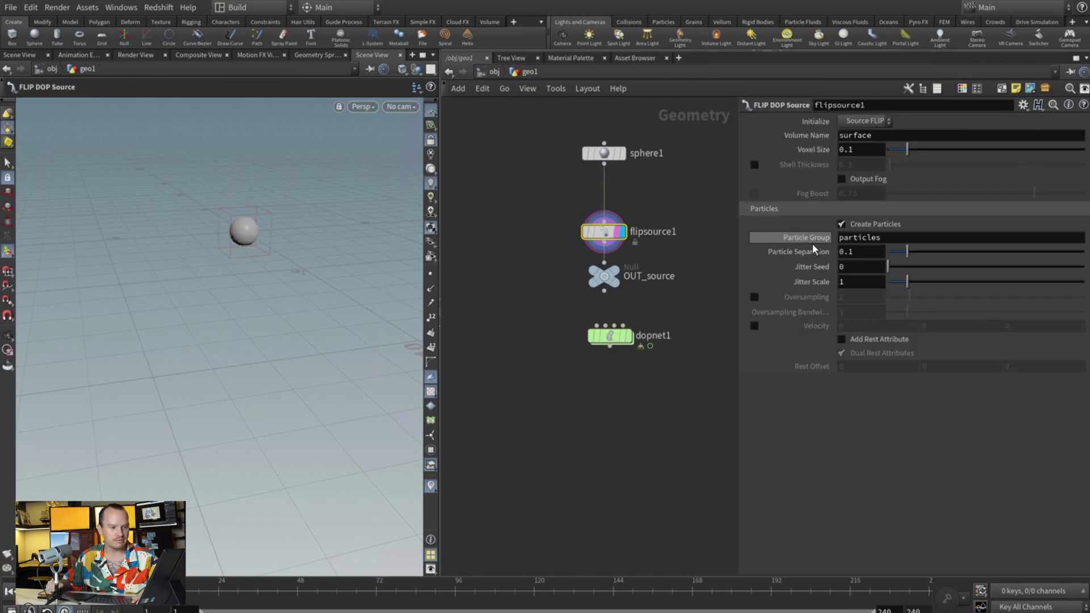
{"action": "right_click_drag", "start_coordinate": [809, 251], "coordinate": [850, 395]}
Return inside dopnet1 and insert a Gravity Force between flipsolver1 and output
{"action": "left_click", "coordinate": [652, 332]}
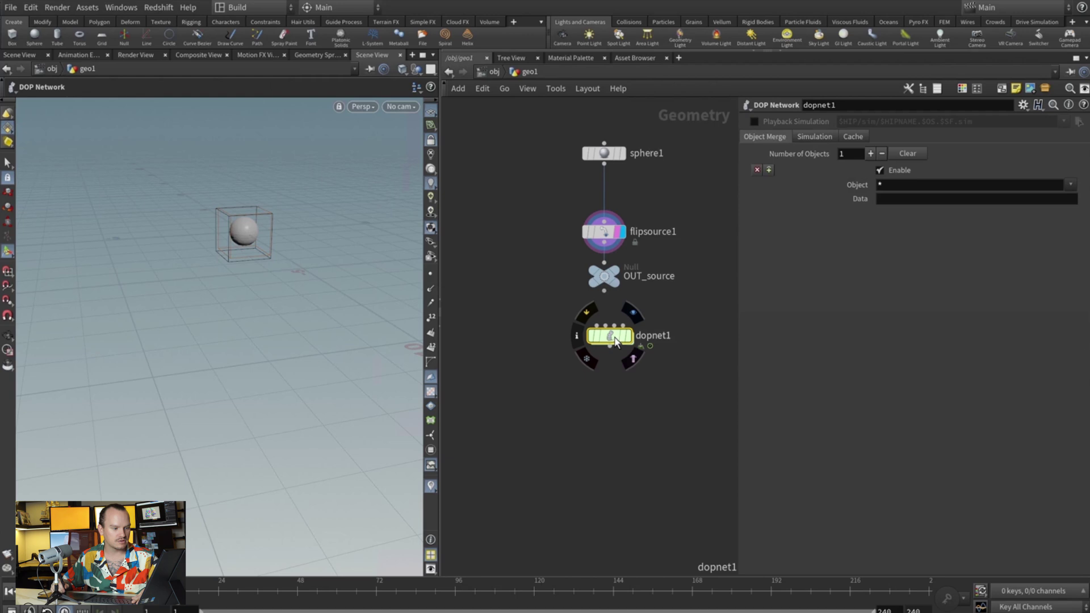
{"action": "key", "text": "i"}
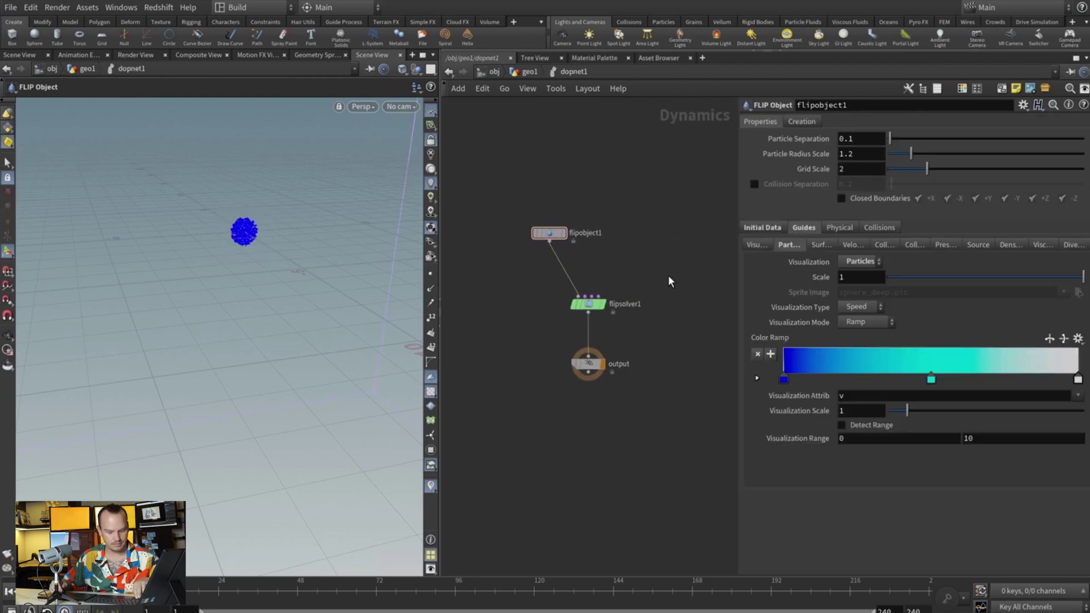
{"action": "key", "text": "Tab"}
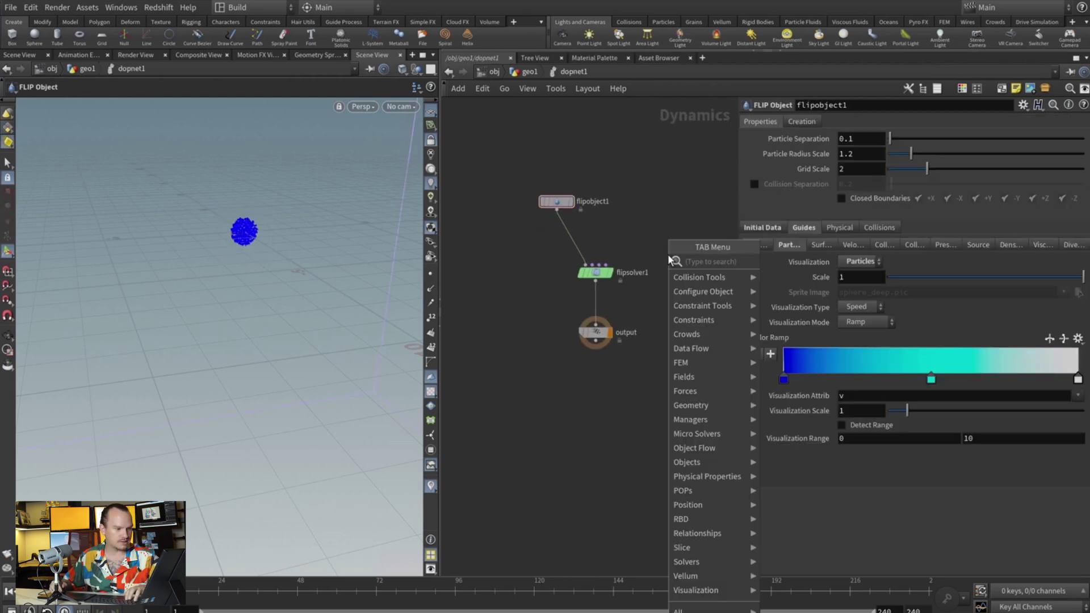
{"action": "type", "text": "grav"}
{"action": "left_click", "coordinate": [784, 266]}
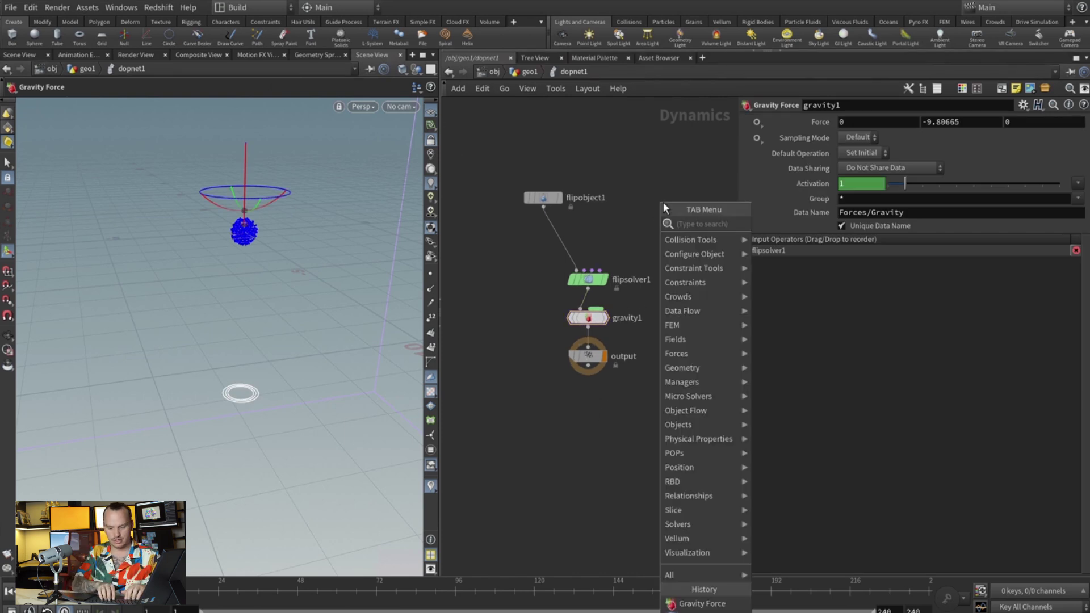
Add a Volume Source node beside flipobject1
{"action": "key", "text": "Tab"}
{"action": "type", "text": "v"}
{"action": "key", "text": "Escape"}
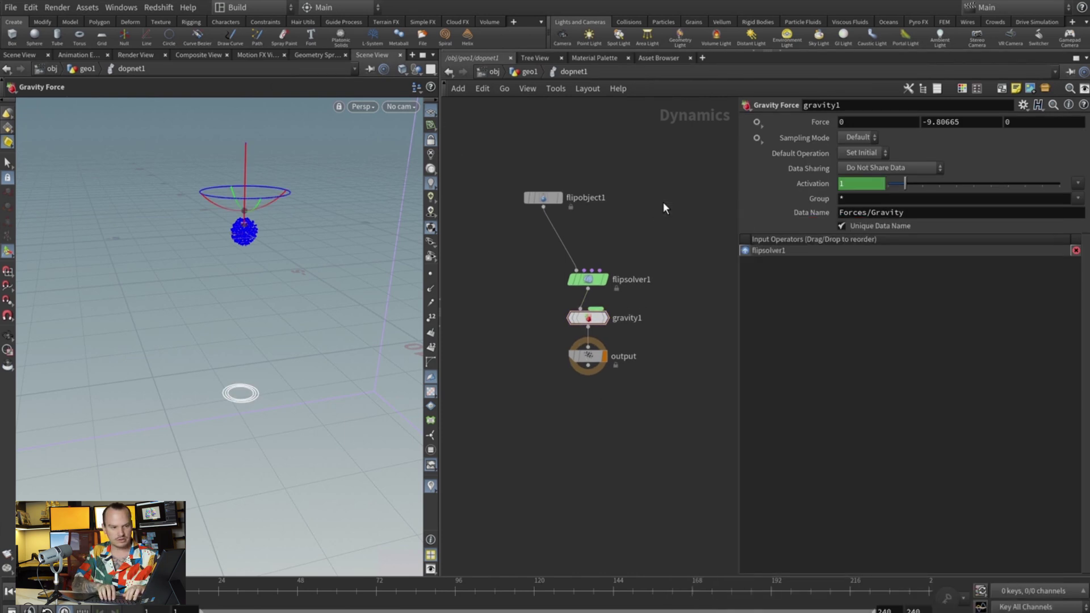
{"action": "key", "text": "Tab"}
{"action": "type", "text": "volu"}
{"action": "key", "text": "Return"}
{"action": "left_click", "coordinate": [652, 205]}
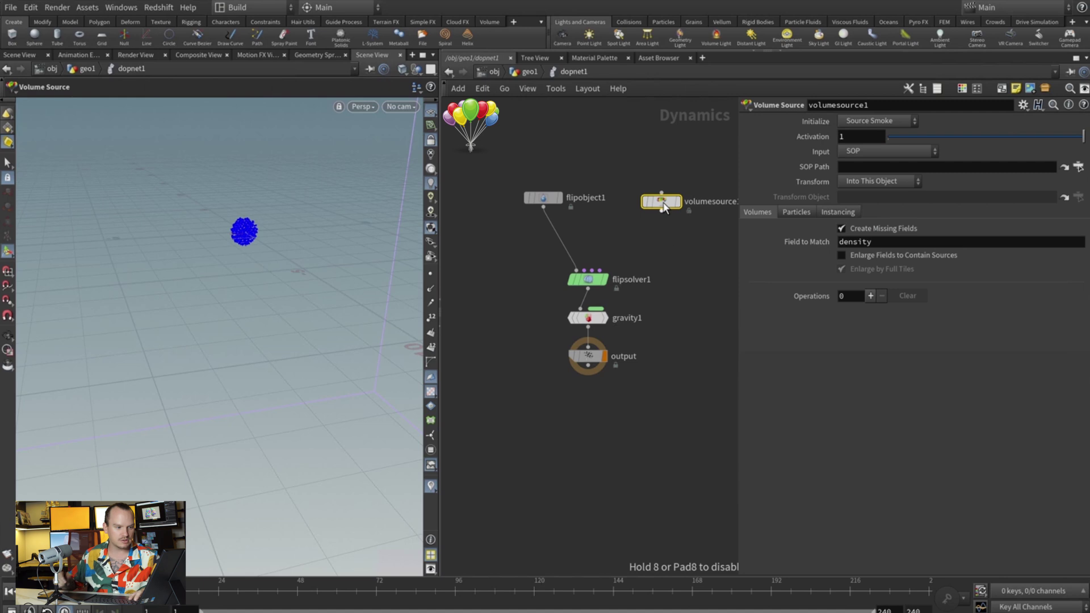
Connect volumesource1 to the last input of flipsolver1 and initialize it as Source FLIP
{"action": "left_click", "coordinate": [600, 270]}
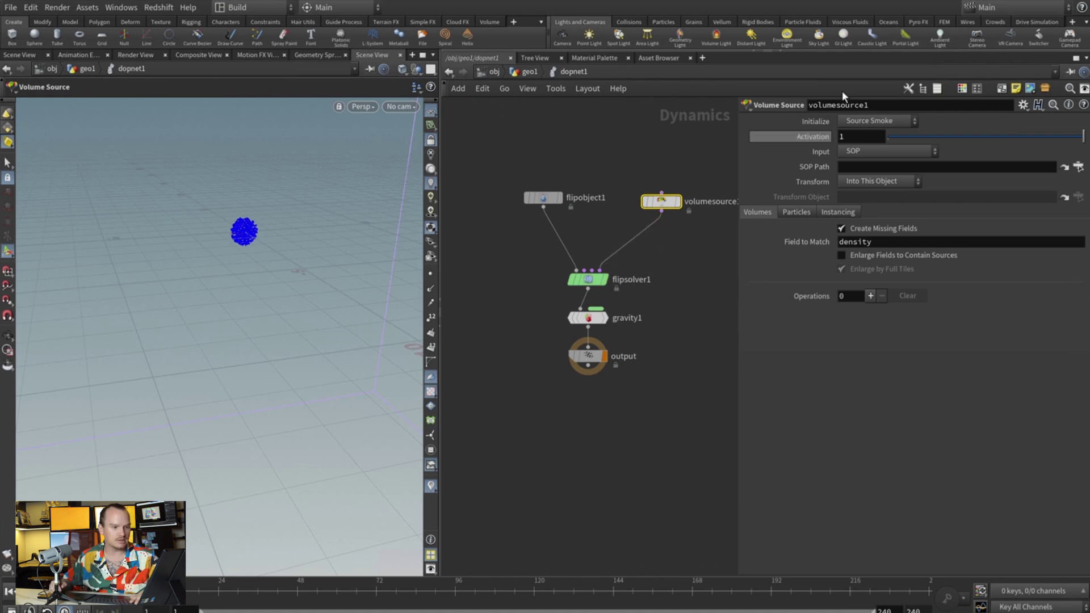
{"action": "left_click", "coordinate": [886, 122]}
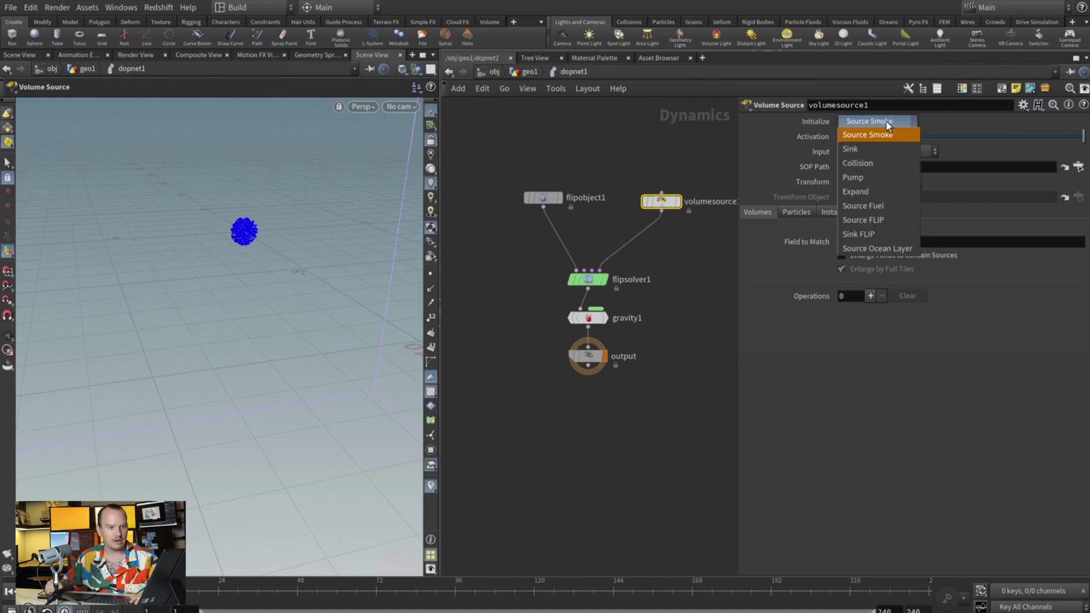
{"action": "left_click", "coordinate": [881, 220]}
Set the SOP Path of volumesource1 to /obj/geo1/OUT_source
{"action": "left_click", "coordinate": [1078, 166]}
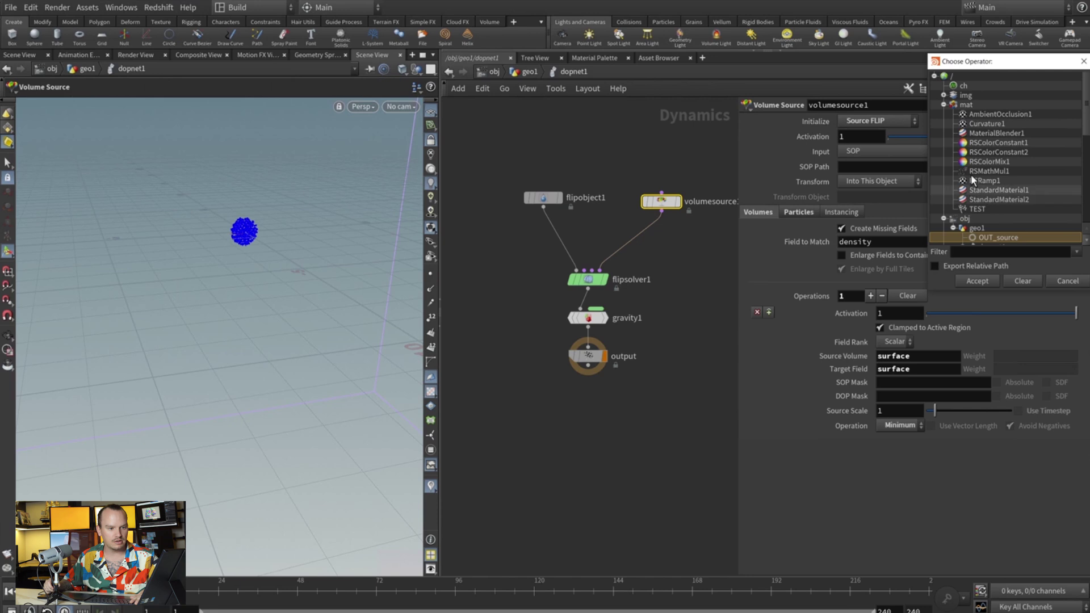
{"action": "left_click", "coordinate": [944, 104]}
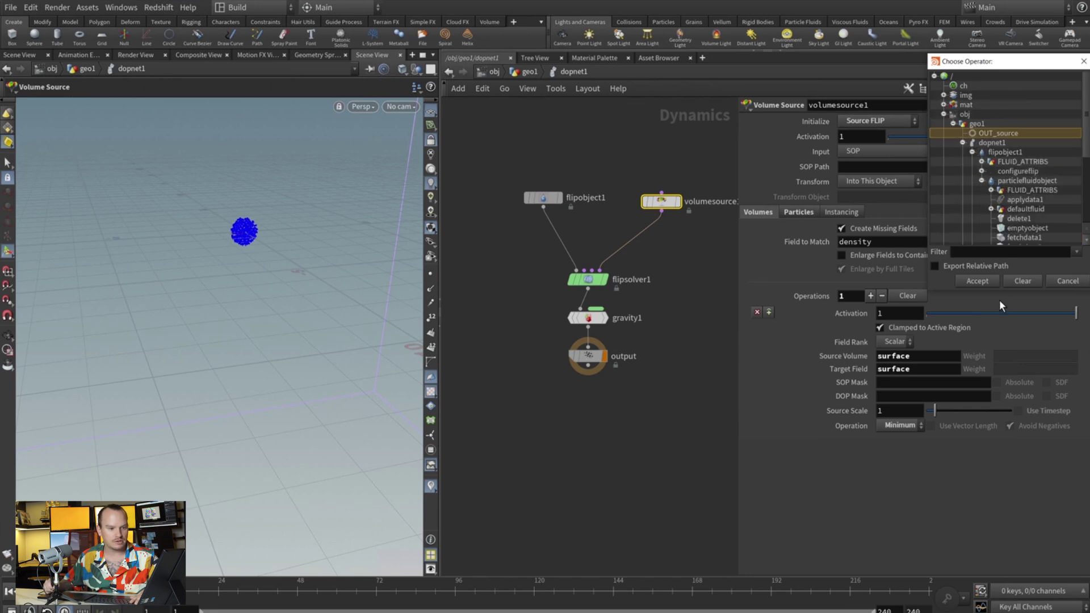
{"action": "left_click", "coordinate": [991, 281]}
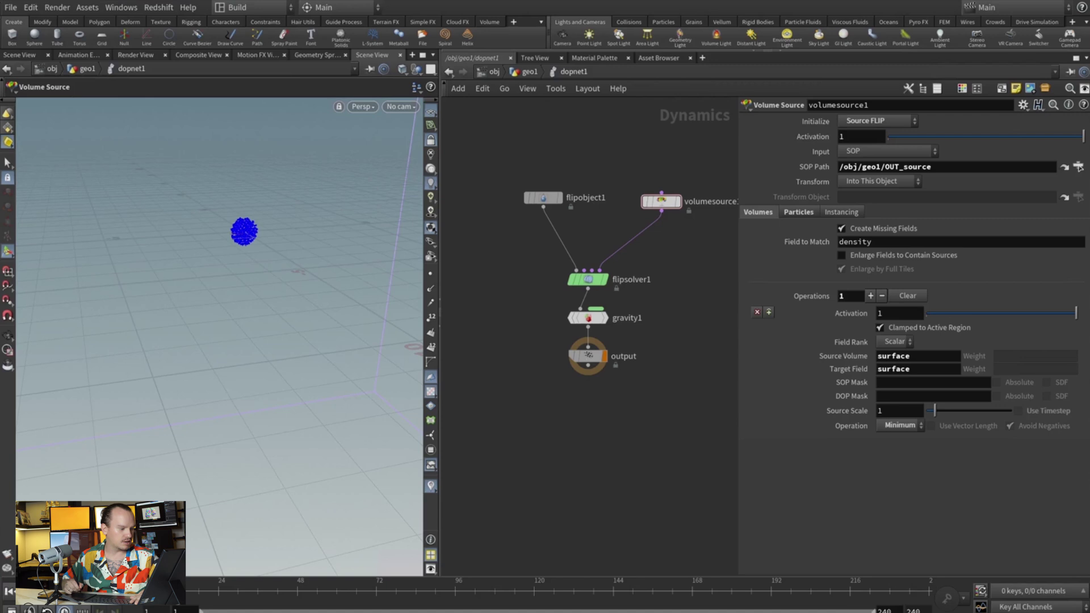
Play the simulation to check the falling particle stream, and return to the first frame
{"action": "left_click", "coordinate": [68, 591]}
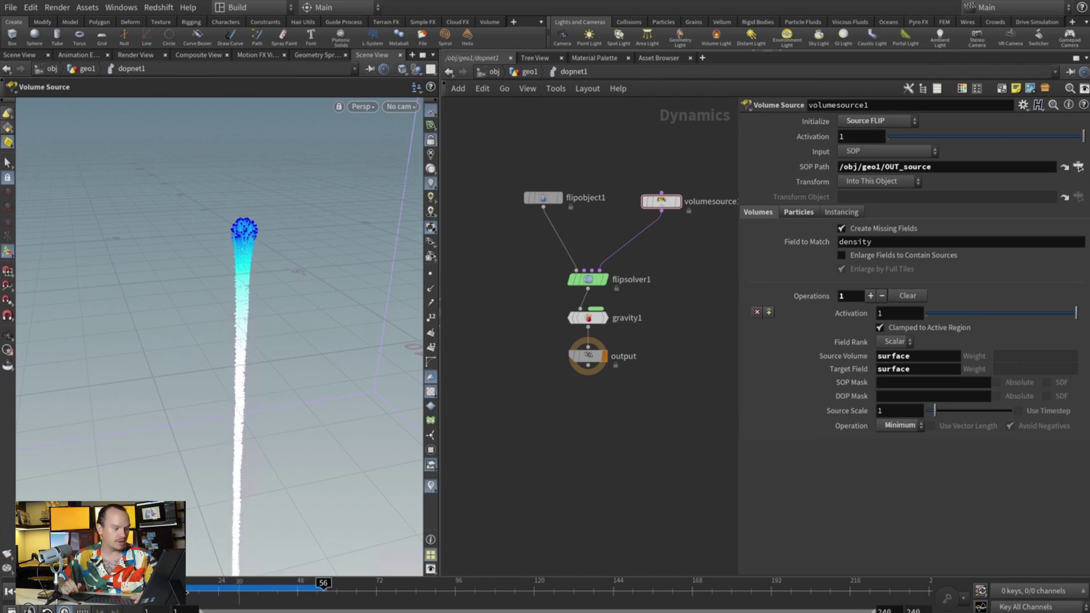
{"action": "left_click", "coordinate": [9, 591]}
{"action": "key", "text": "h"}
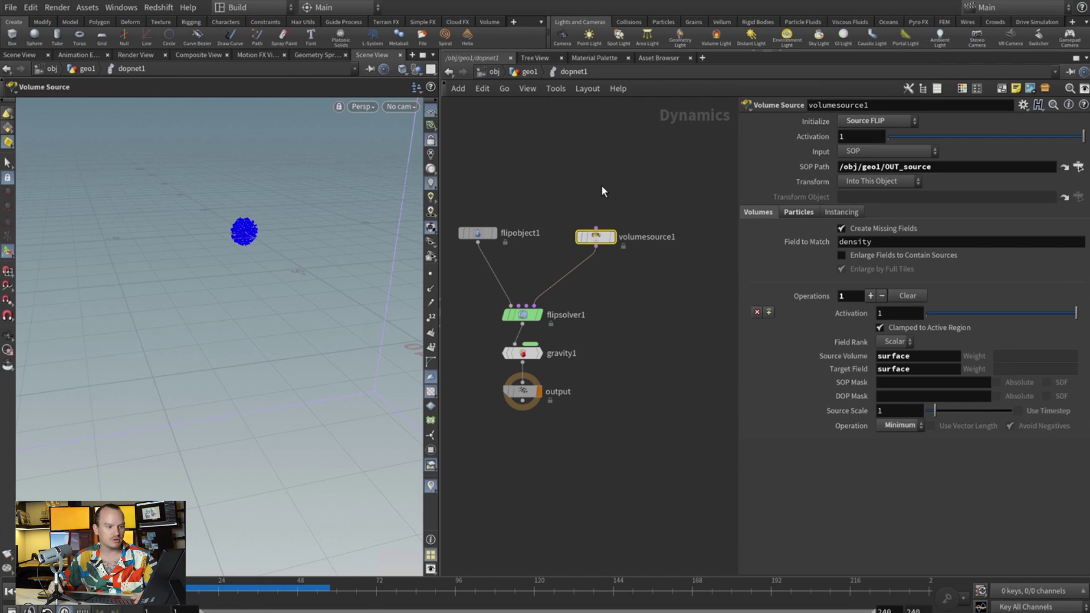
Enable Life Expectancy for the particles of volumesource1, with Life Expectancy set to 1 and Life Variance set to 0.5
{"action": "left_click", "coordinate": [807, 213]}
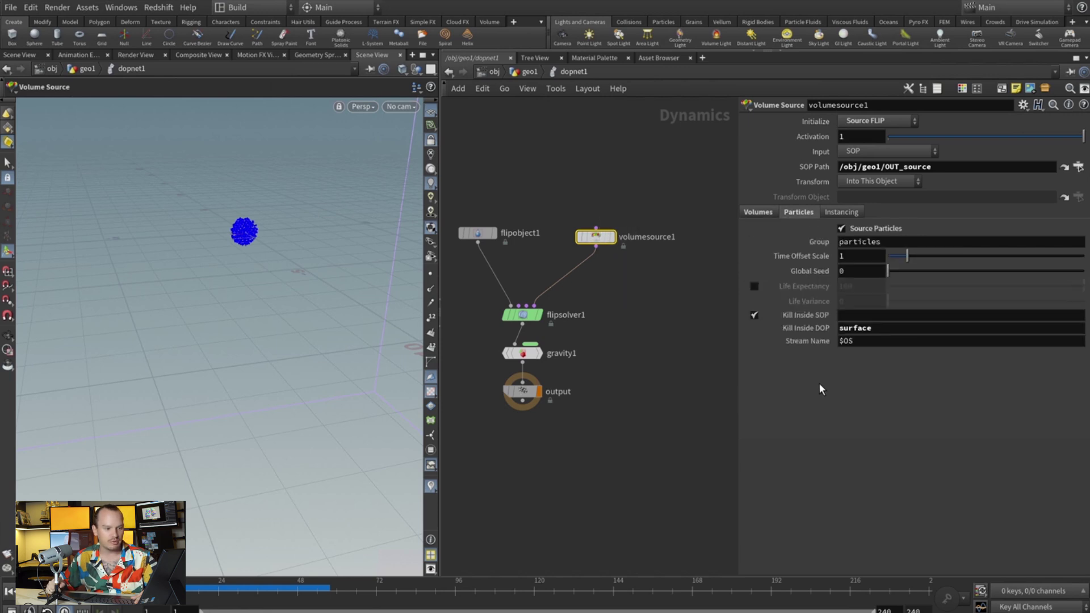
{"action": "left_click", "coordinate": [755, 286]}
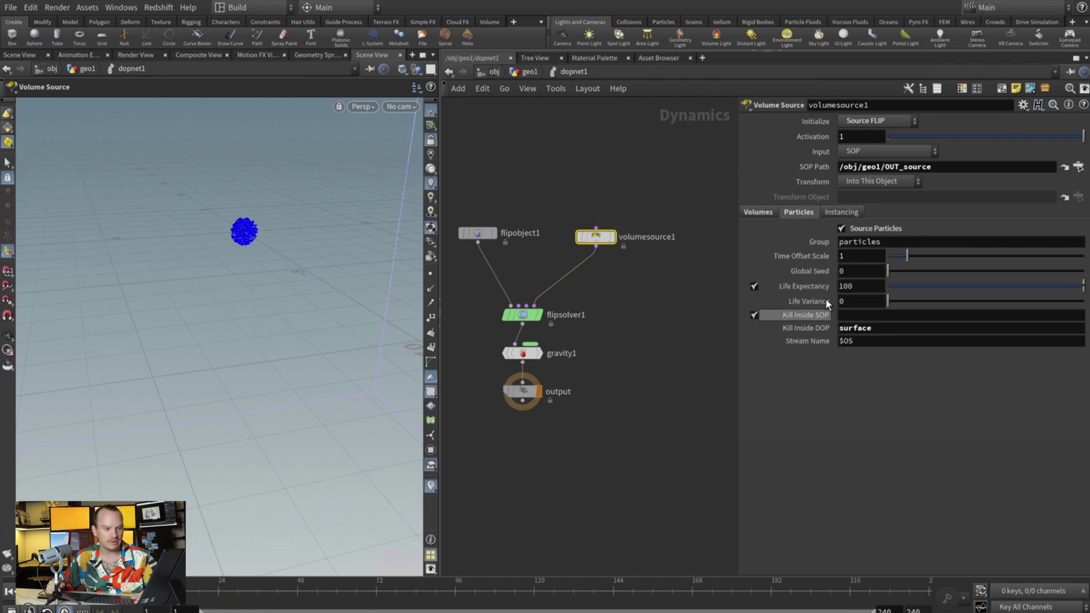
{"action": "double_click", "coordinate": [864, 291]}
{"action": "type", "text": "."}
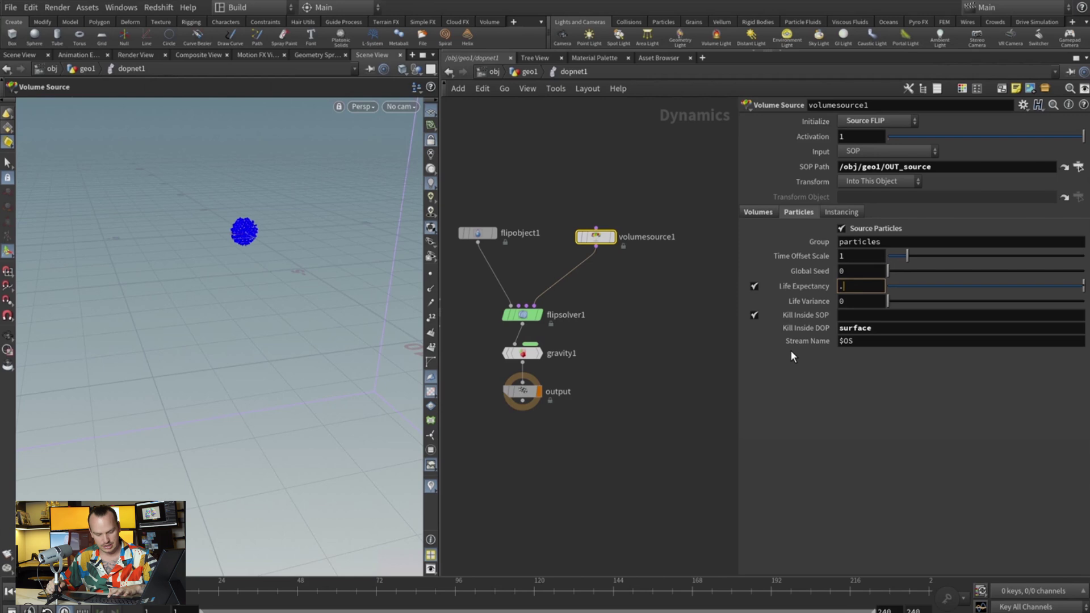
{"action": "type", "text": "2"}
{"action": "key", "text": "Tab"}
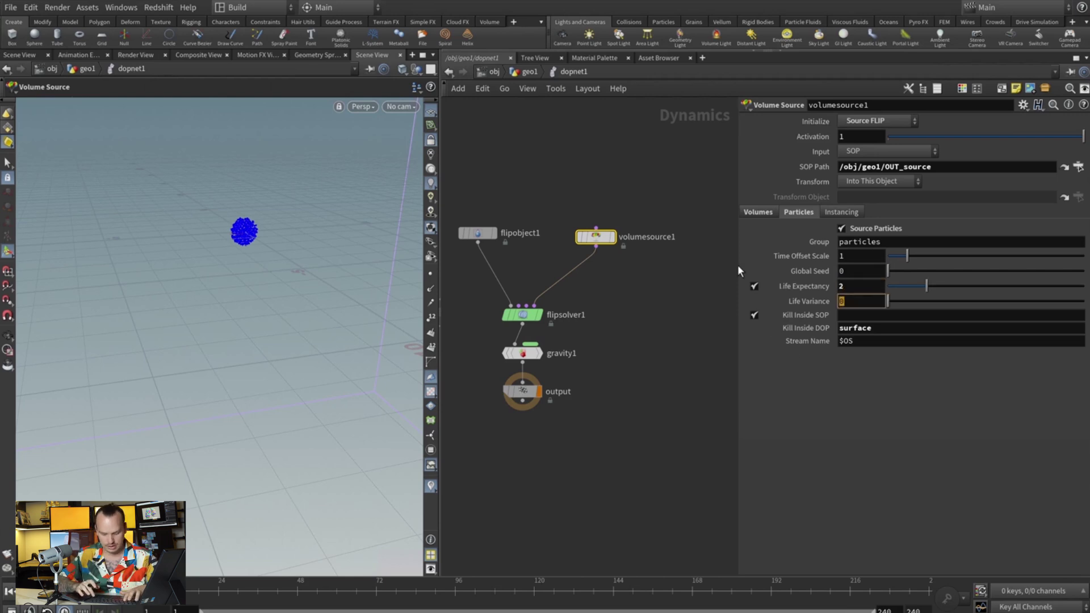
{"action": "type", "text": ".5"}
{"action": "key", "text": "Return"}
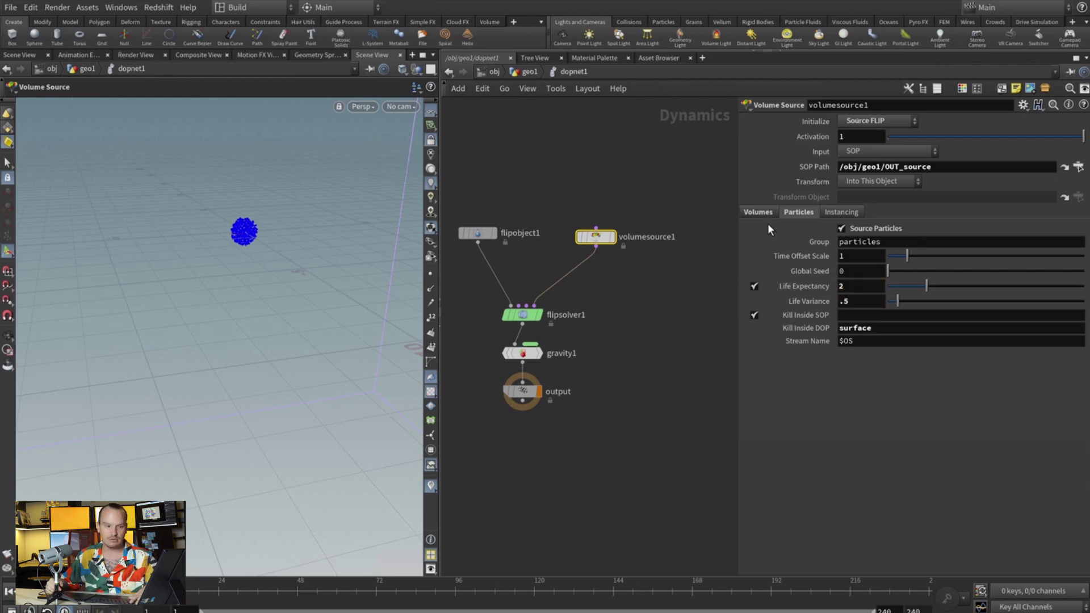
{"action": "double_click", "coordinate": [849, 285]}
{"action": "type", "text": "1"}
{"action": "key", "text": "Return"}
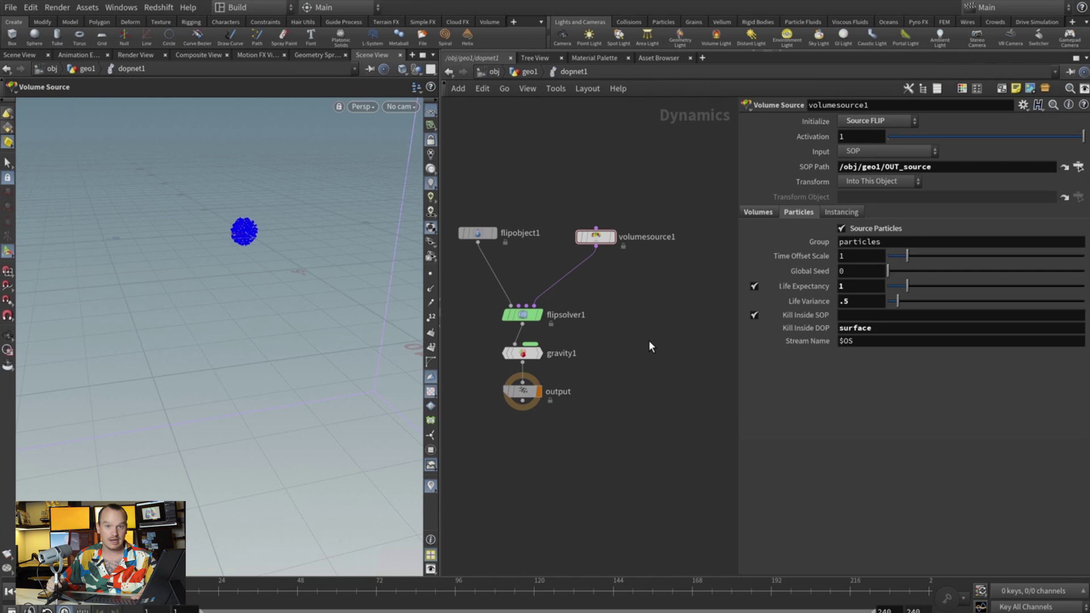
Enable Add ID Attribute, Age Particles and Reap Particles in the particle motion behavior of flipsolver1, and preview the simulation
{"action": "left_click", "coordinate": [576, 316]}
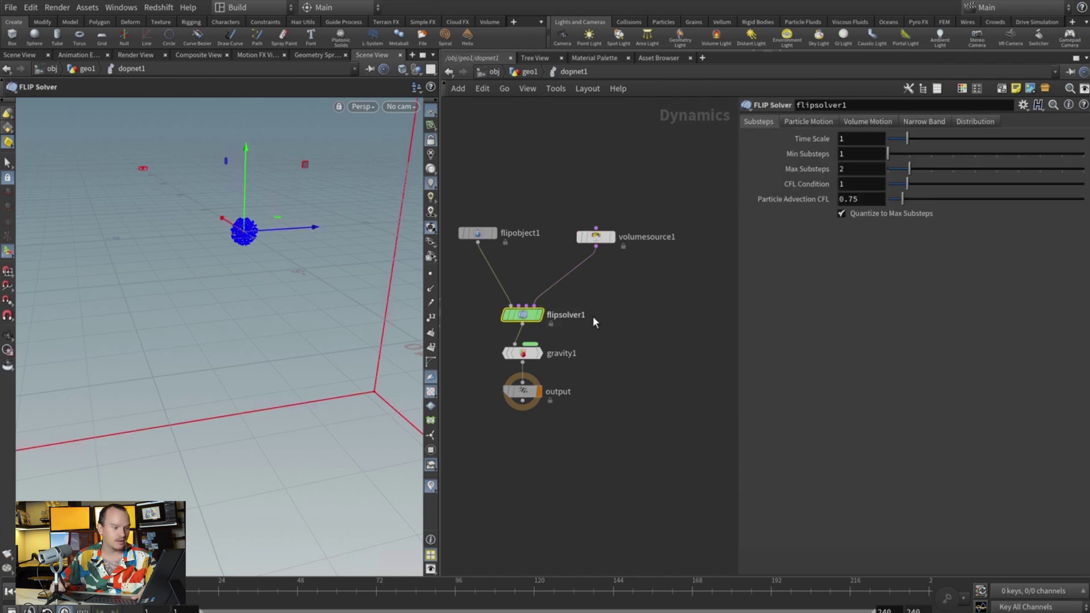
{"action": "left_click", "coordinate": [812, 121]}
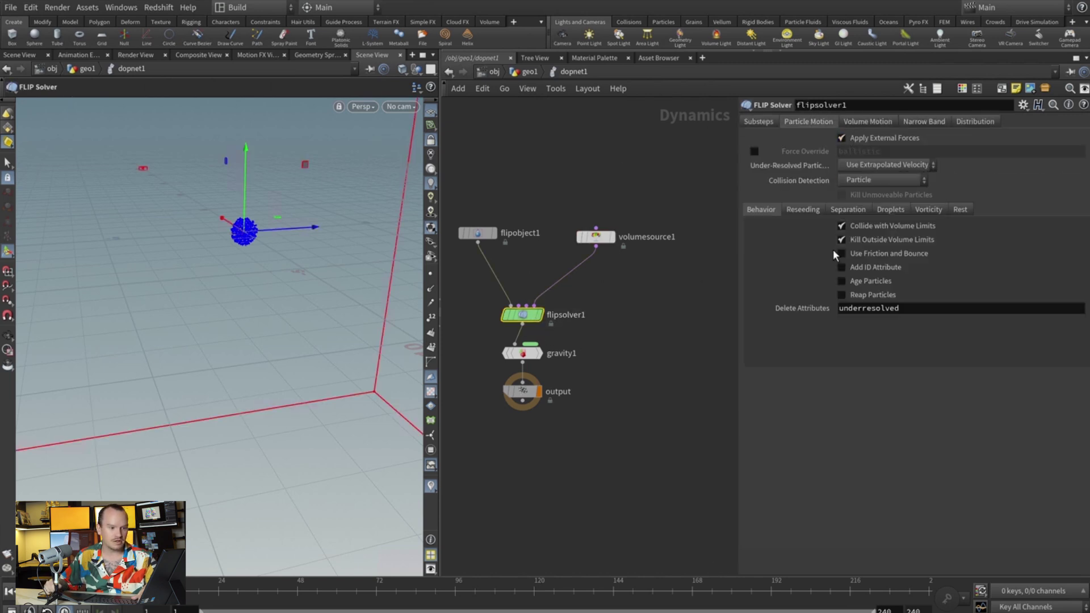
{"action": "left_click", "coordinate": [883, 268]}
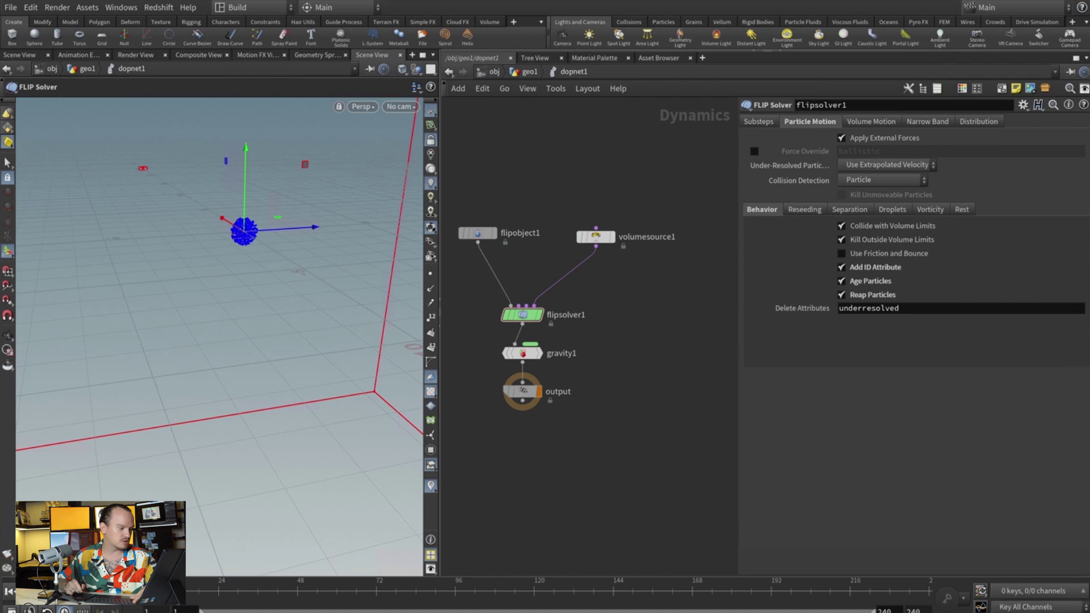
{"action": "key", "text": "Up"}
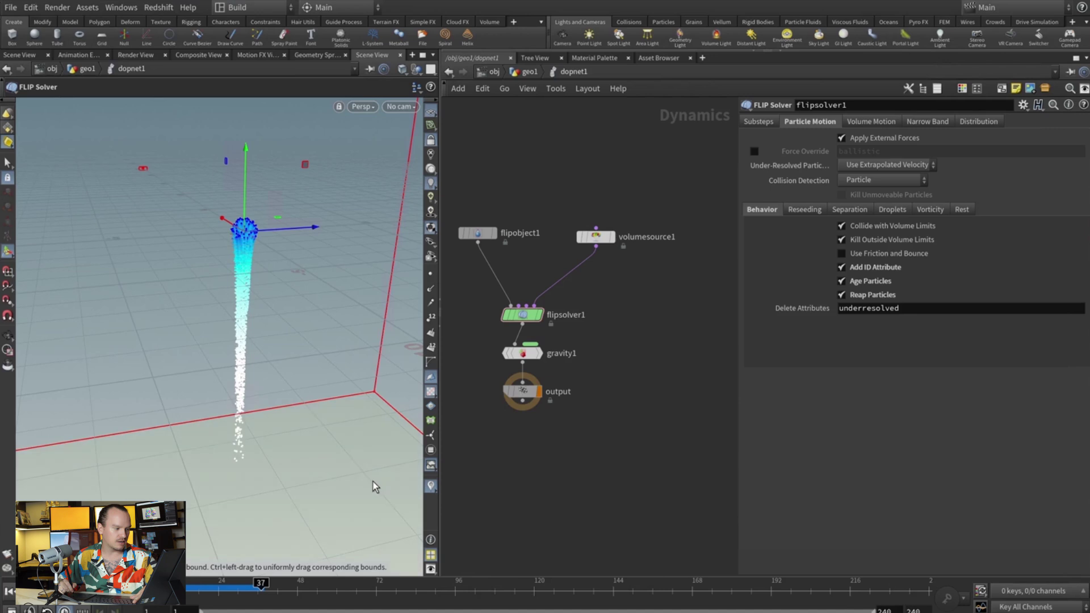
{"action": "key", "text": "ctrl+Up"}
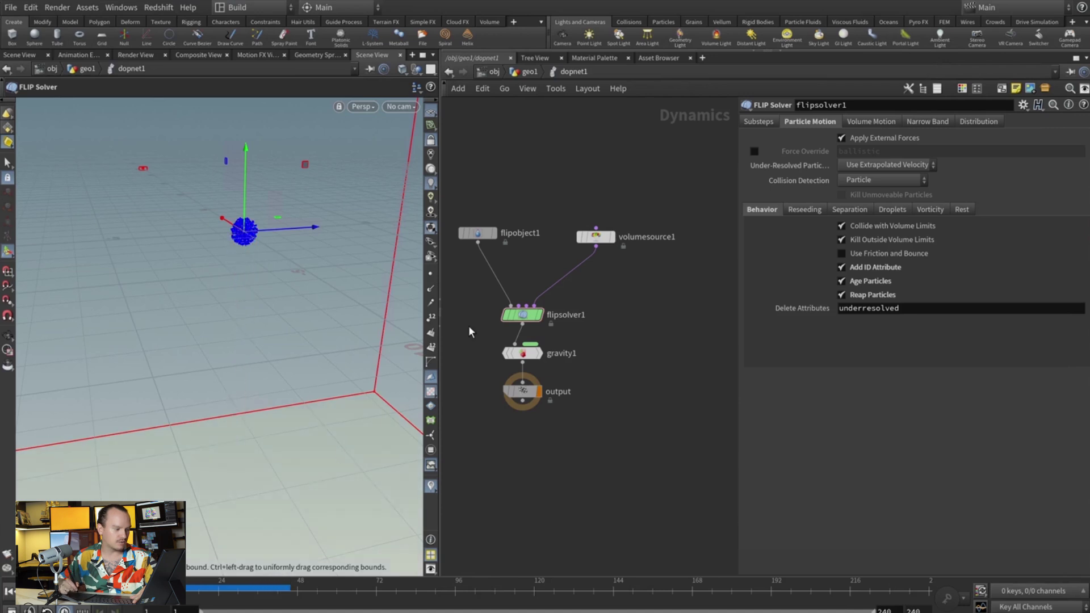
Shorten the particle life in volumesource1 to Life Expectancy 0.5 and Life Variance 0.1, and play the simulation
{"action": "left_click_drag", "start_coordinate": [605, 156], "coordinate": [570, 258]}
{"action": "left_click_drag", "start_coordinate": [850, 286], "coordinate": [817, 283]}
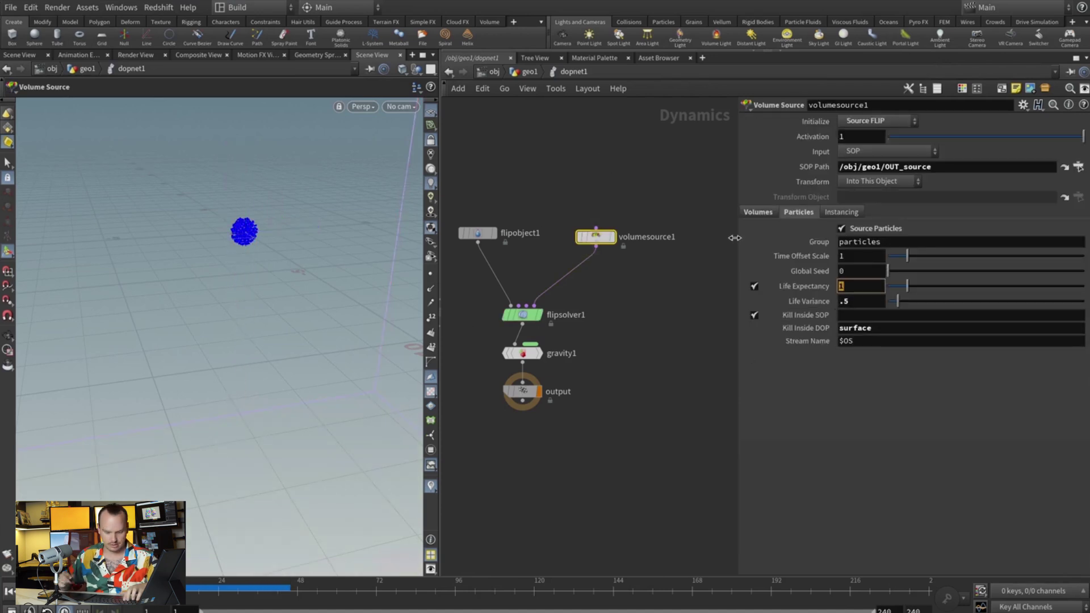
{"action": "type", "text": ".5"}
{"action": "key", "text": "Tab"}
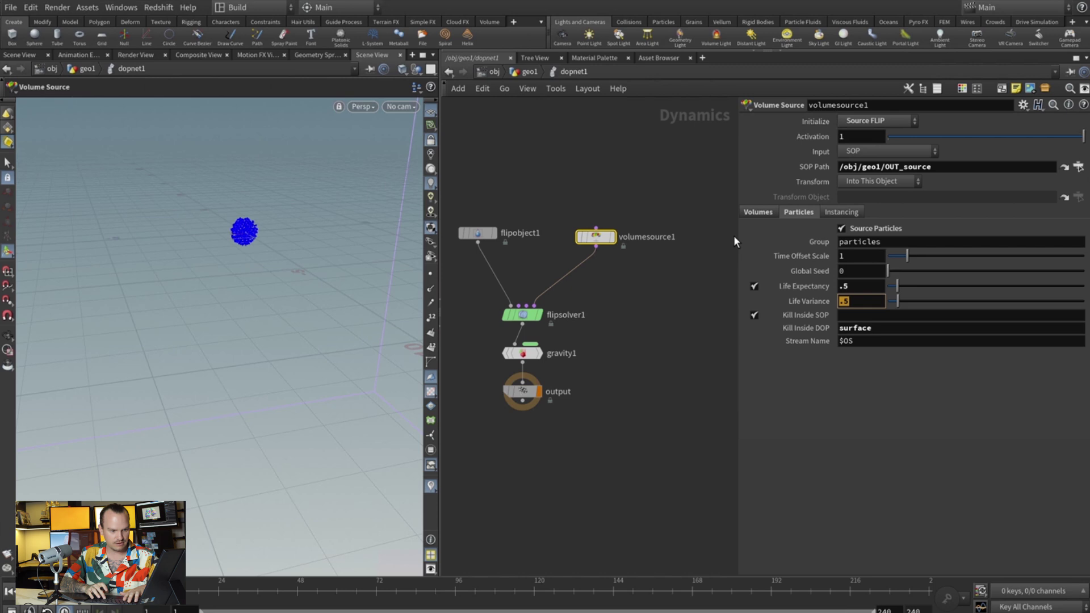
{"action": "type", "text": ".1"}
{"action": "key", "text": "Return"}
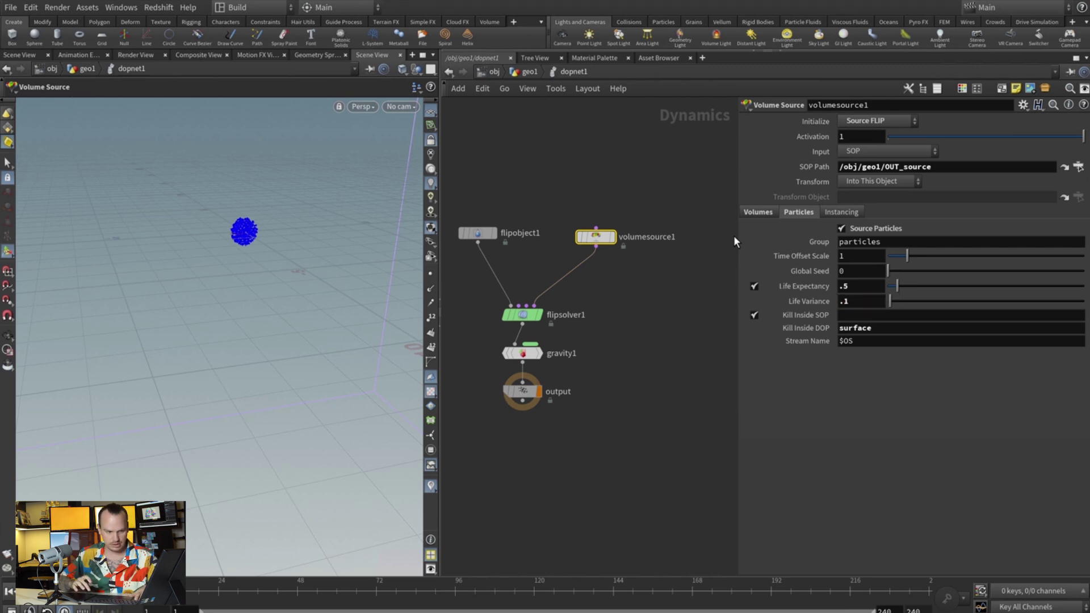
{"action": "key", "text": "Up"}
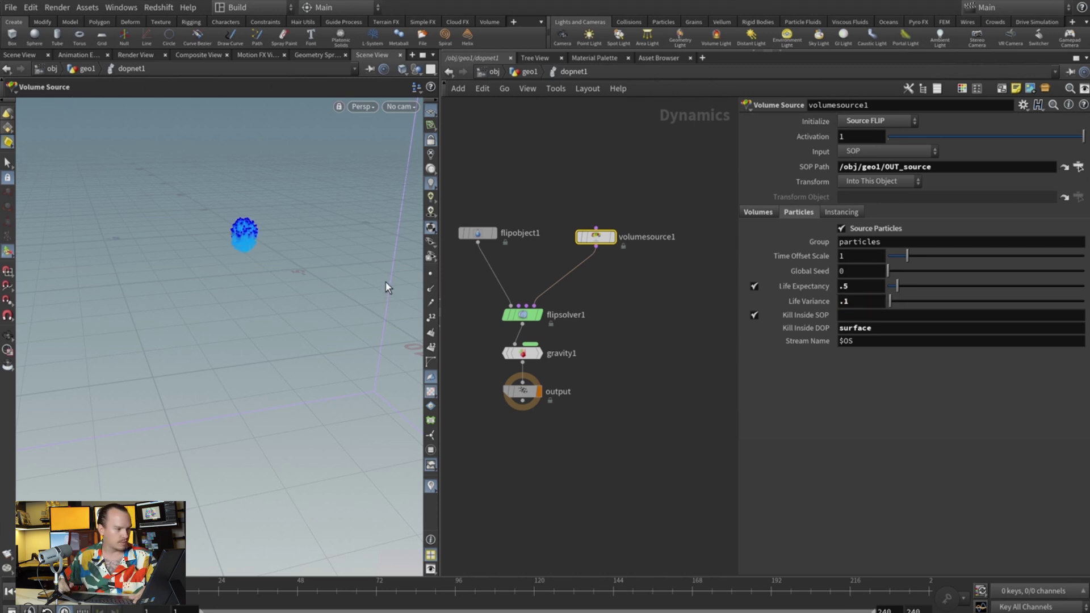